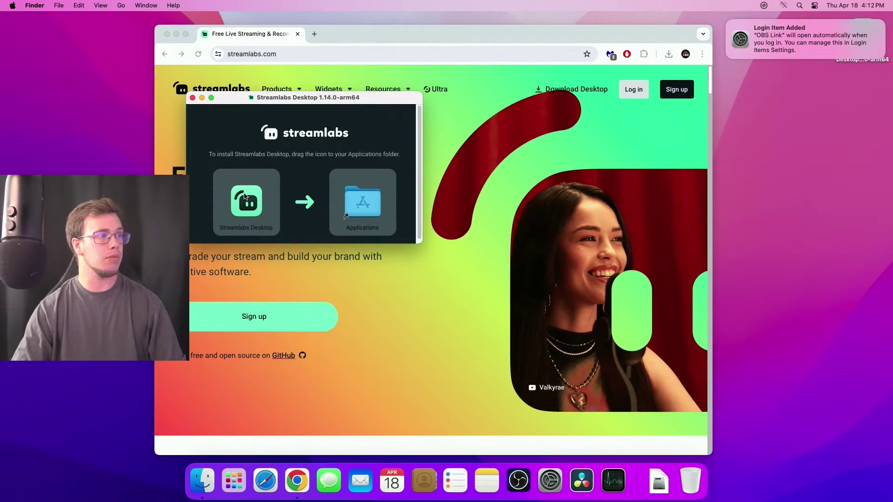
# Install Streamlabs Desktop by copying it into the Applications folder, launch it from Launchpad and confirm opening the downloaded app.
pyautogui.moveTo(241, 195); pyautogui.dragTo(348, 200)
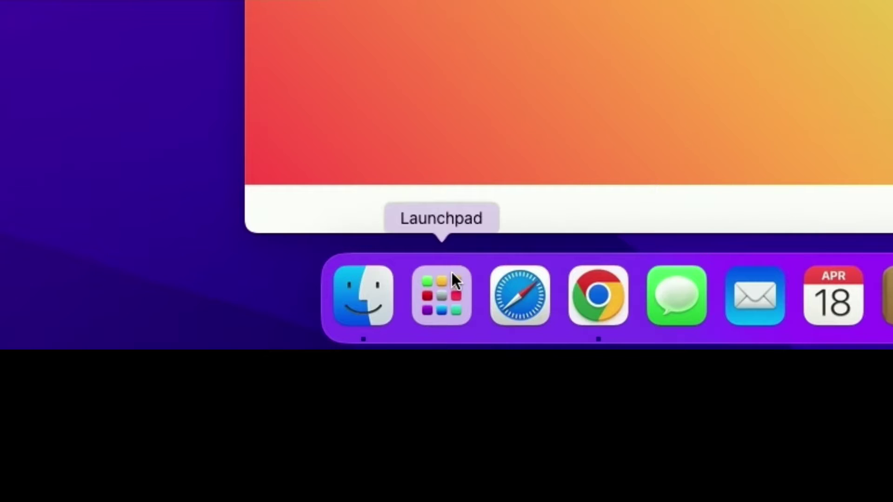
pyautogui.click(240, 473)
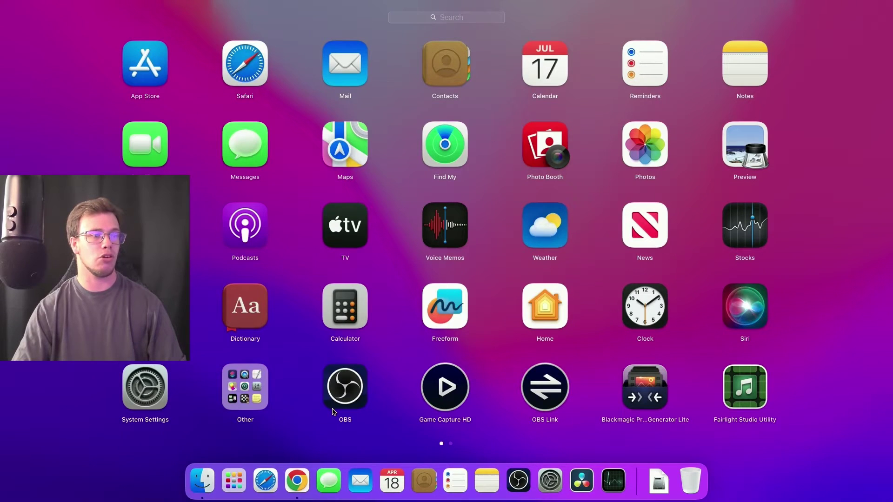
pyautogui.hscroll(3, 333, 411)
pyautogui.click(160, 159)
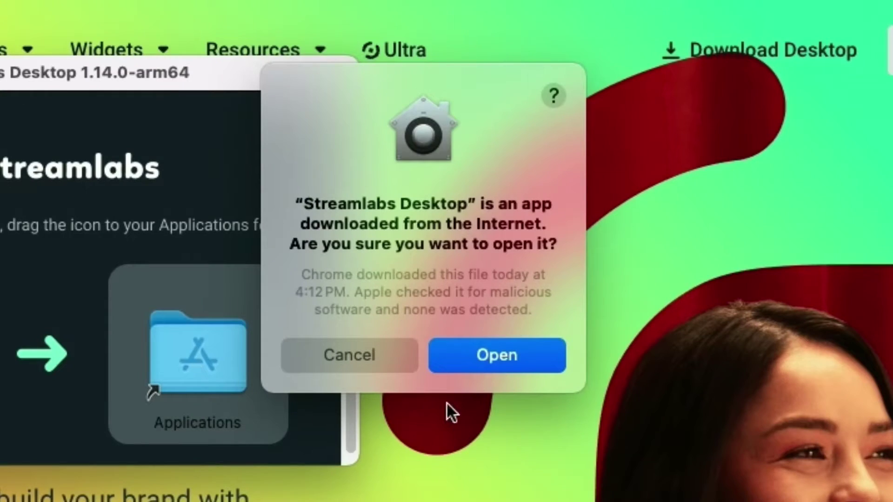
pyautogui.click(488, 367)
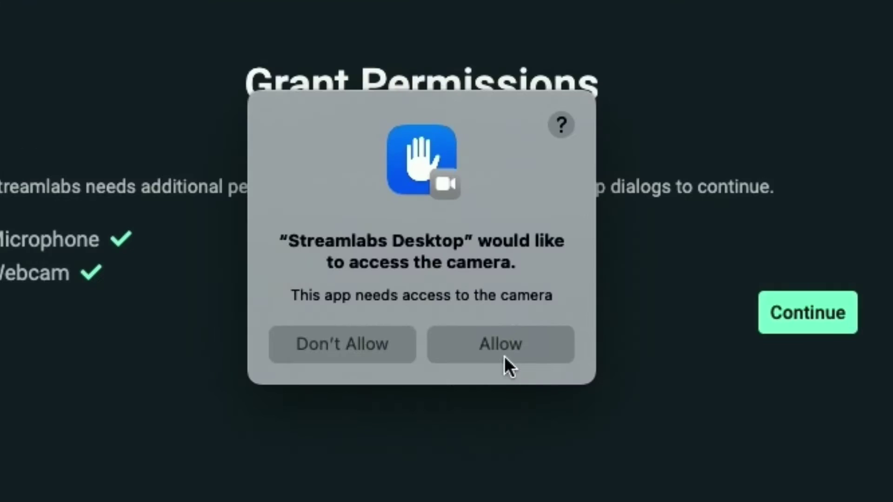
# Allow Streamlabs Desktop to access the camera and microphone, and continue past the permissions page.
pyautogui.click(501, 328)
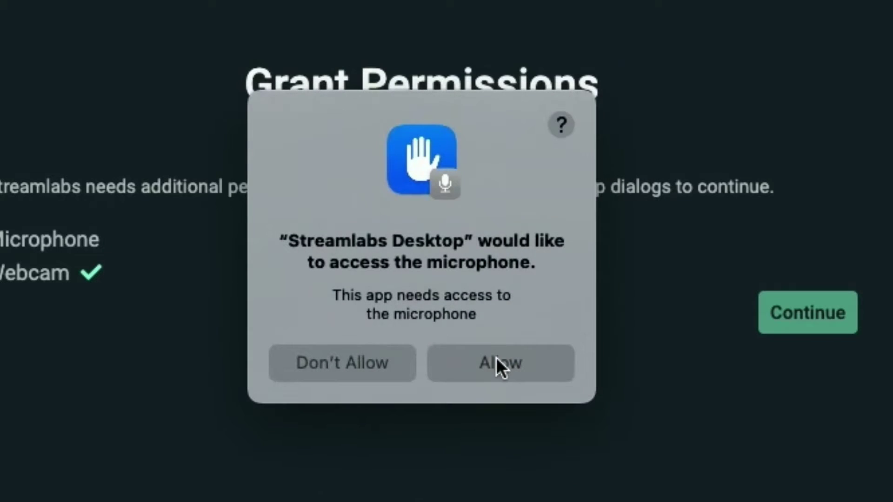
pyautogui.click(496, 363)
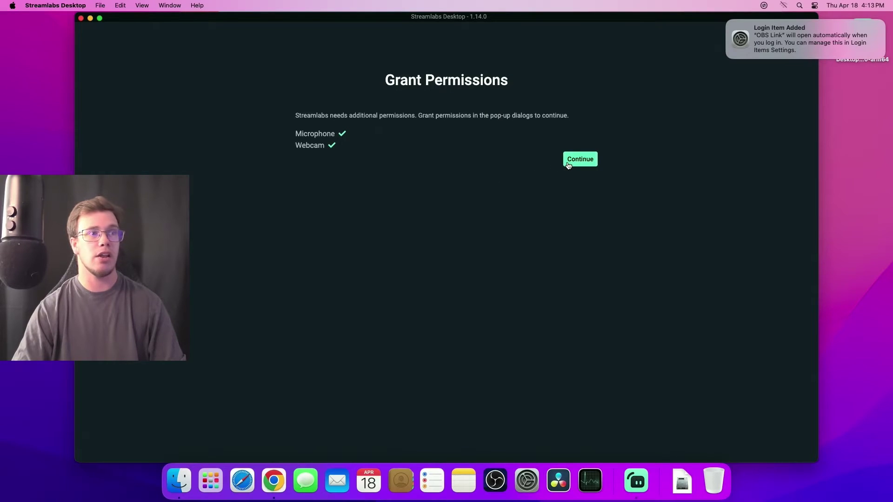
pyautogui.click(568, 165)
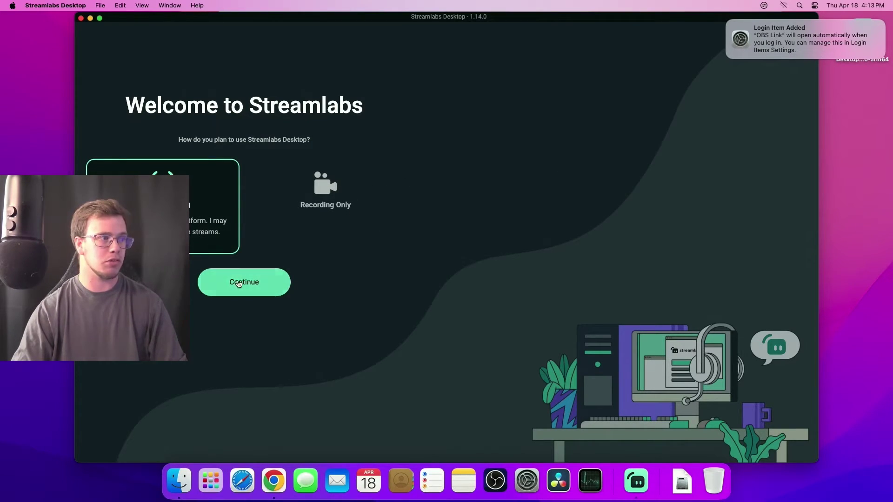
# Finish the setup wizard for streaming use with a fresh start, skipping platform sign-in and mic/webcam setup, and dismiss the introductory tips.
pyautogui.click(250, 284)
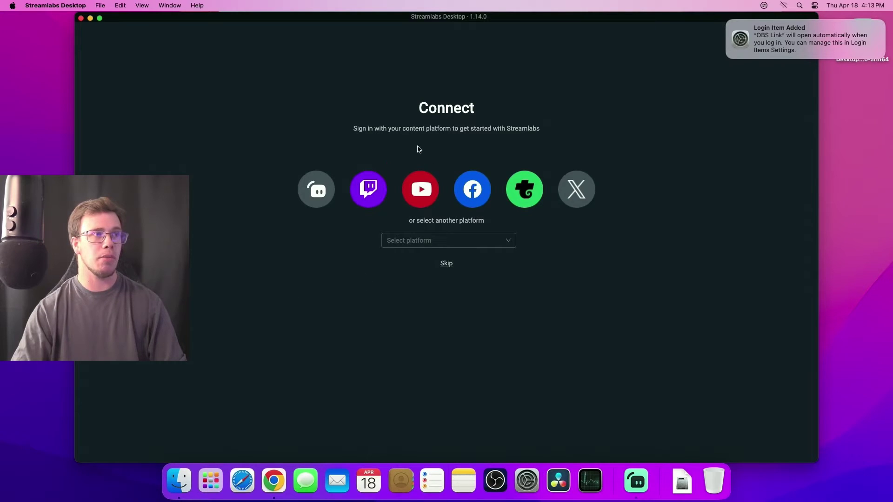
pyautogui.click(447, 264)
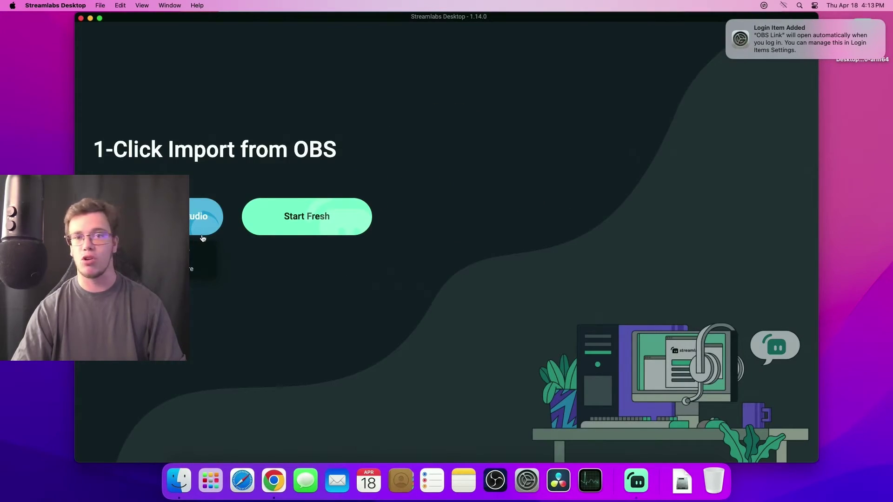
pyautogui.click(323, 236)
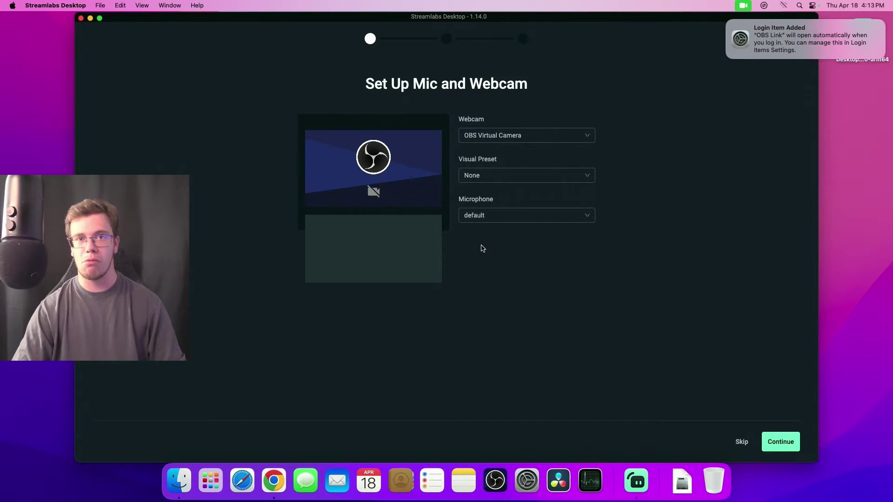
pyautogui.click(741, 444)
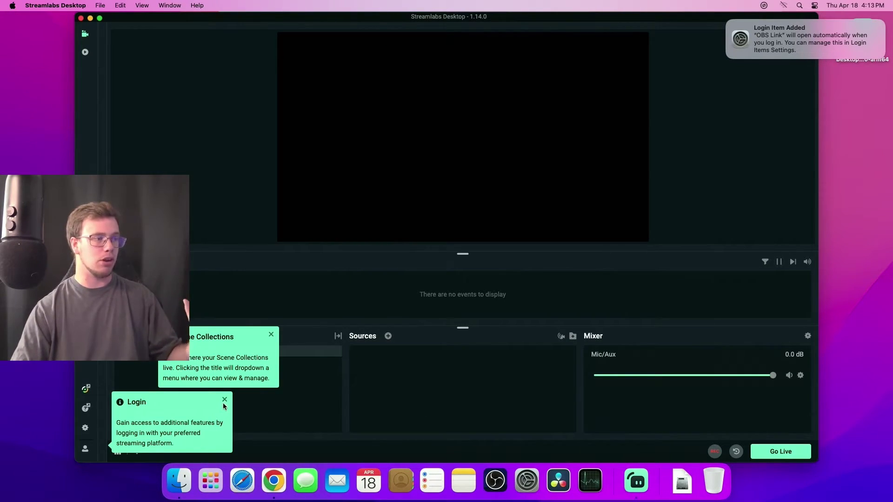
pyautogui.click(271, 335)
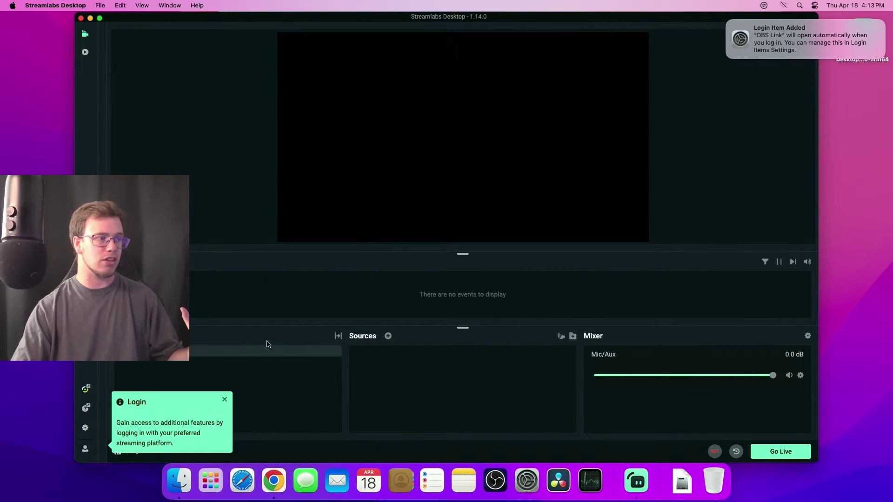
pyautogui.click(225, 400)
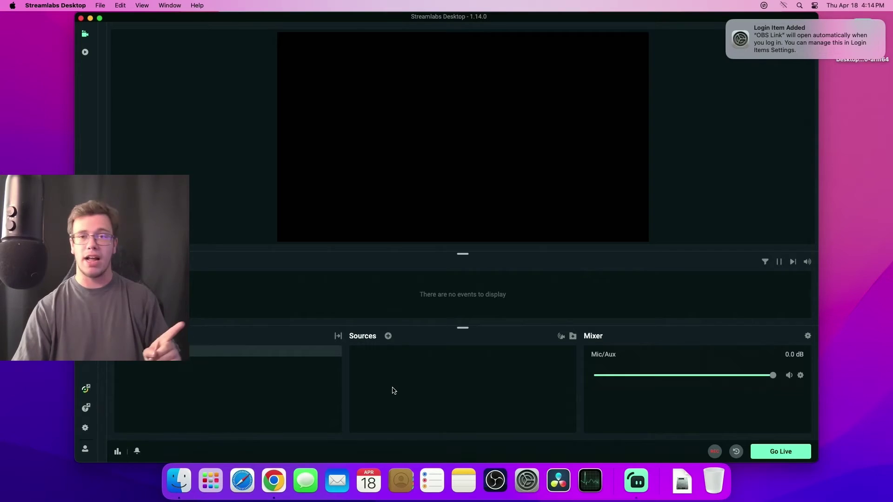
# Add a Display Capture source to the scene under its default name.
pyautogui.rightClick(393, 390)
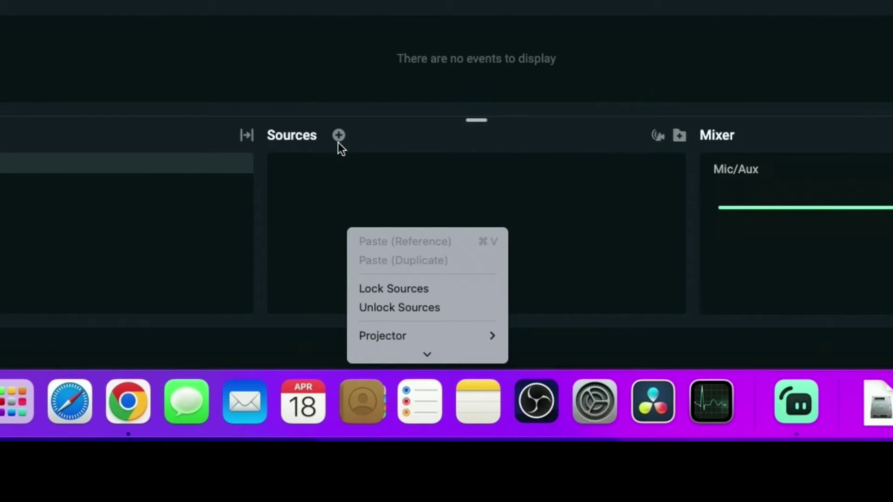
pyautogui.click(339, 143)
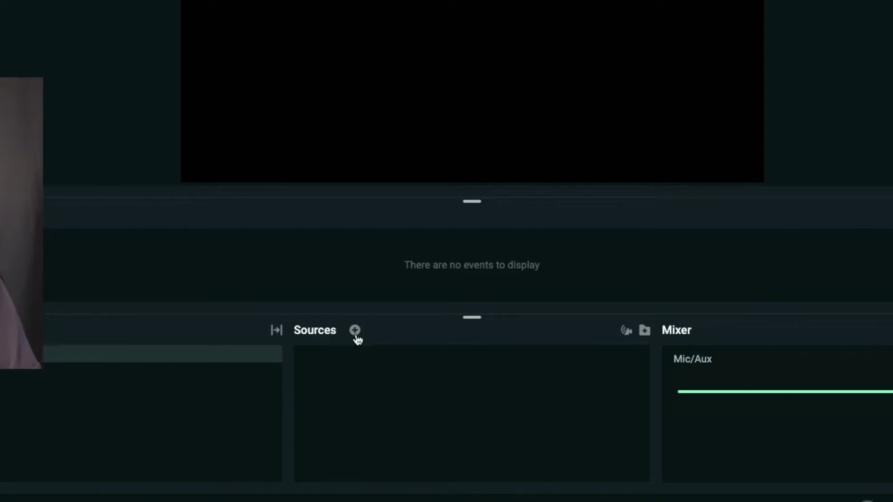
pyautogui.click(339, 139)
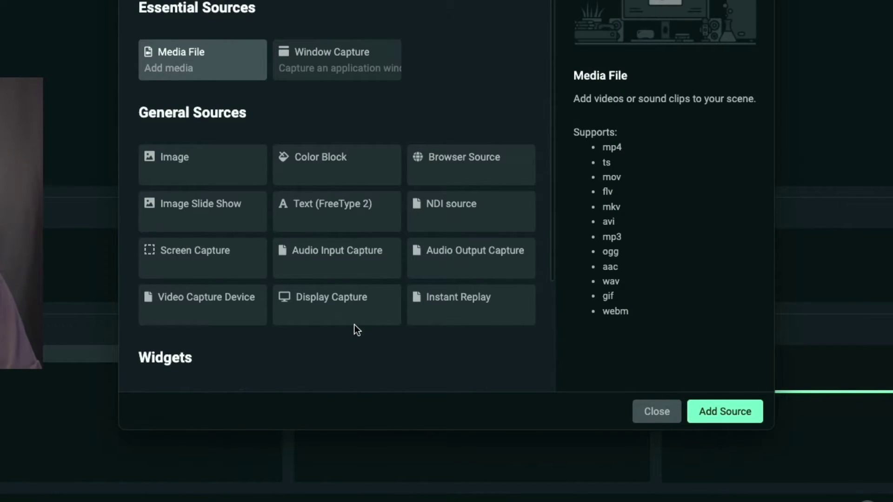
pyautogui.click(355, 324)
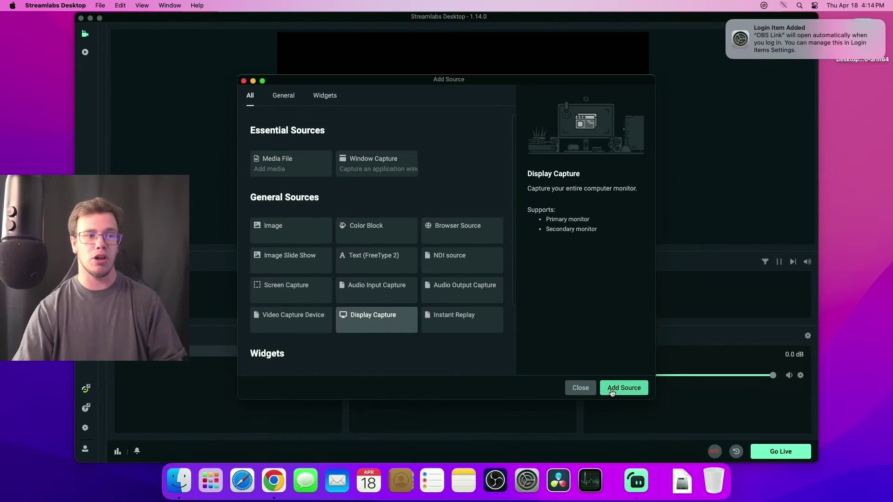
pyautogui.click(725, 412)
pyautogui.click(561, 305)
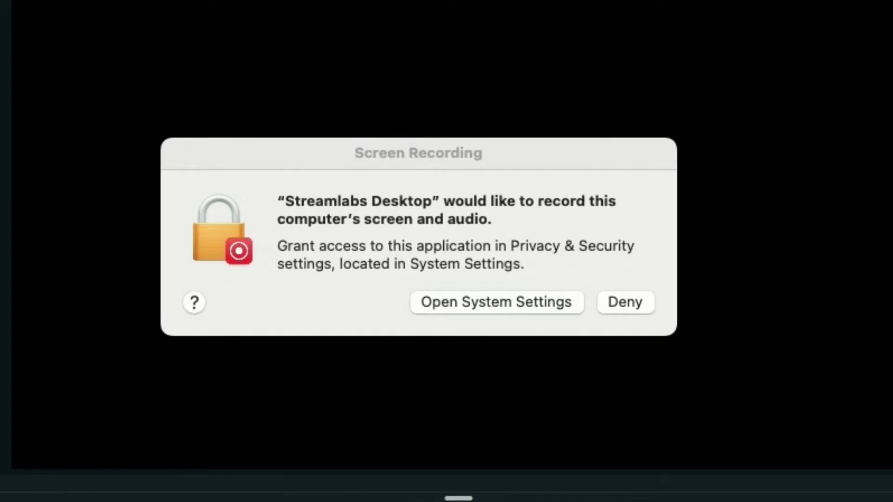
# Enable screen and system audio recording for Streamlabs Desktop in System Settings, authorise it with the account password, and quit and reopen the app.
pyautogui.click(458, 305)
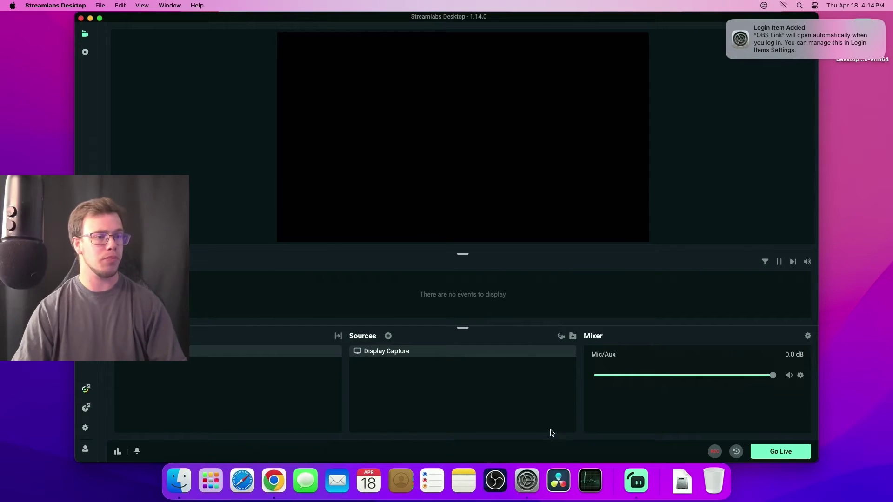
pyautogui.click(527, 480)
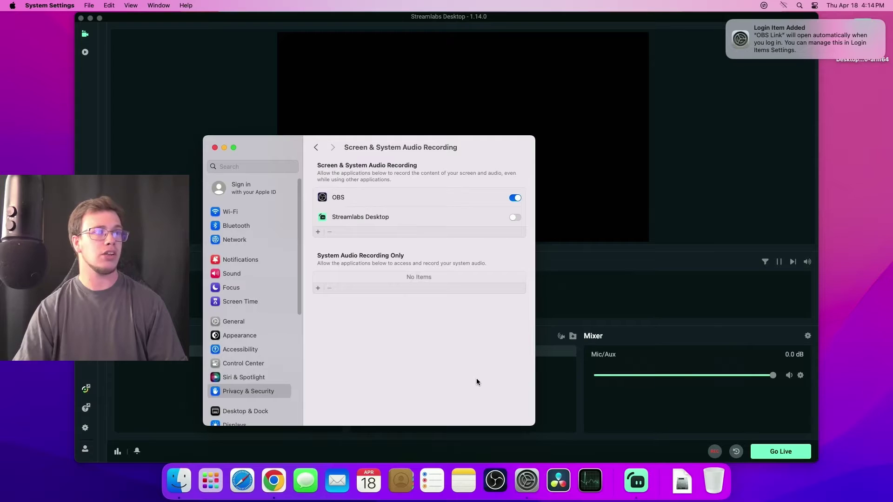
pyautogui.click(516, 218)
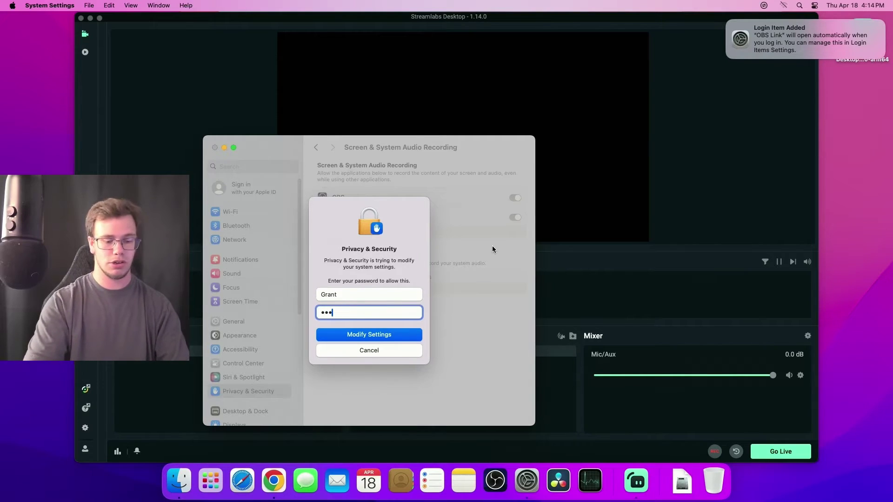
pyautogui.press('Return')
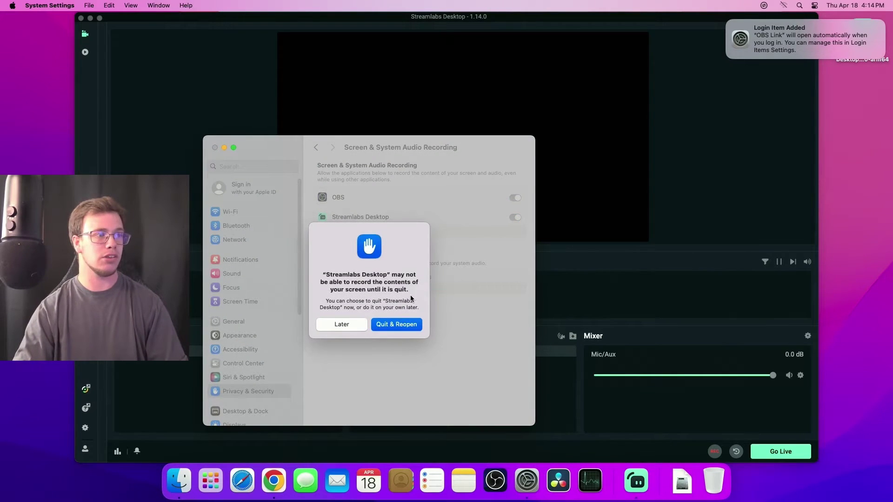
pyautogui.click(386, 325)
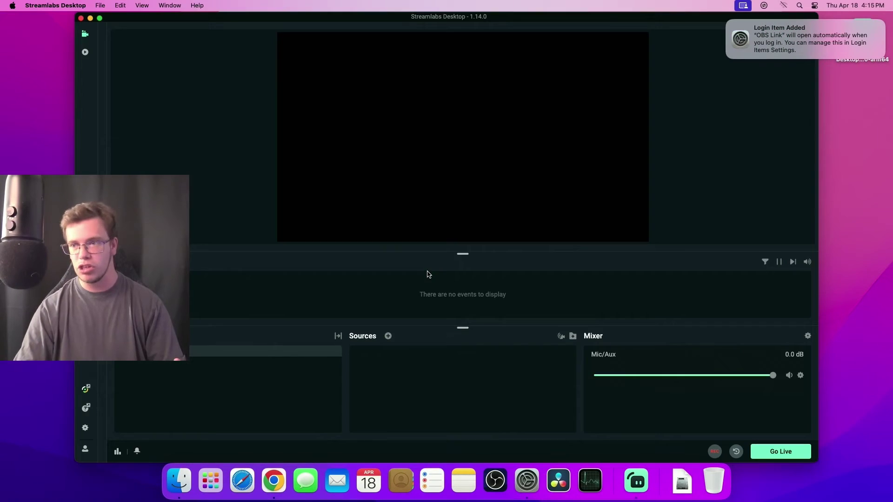
# Add the Display Capture source again in the reopened app, keeping its default name and capture settings.
pyautogui.click(388, 337)
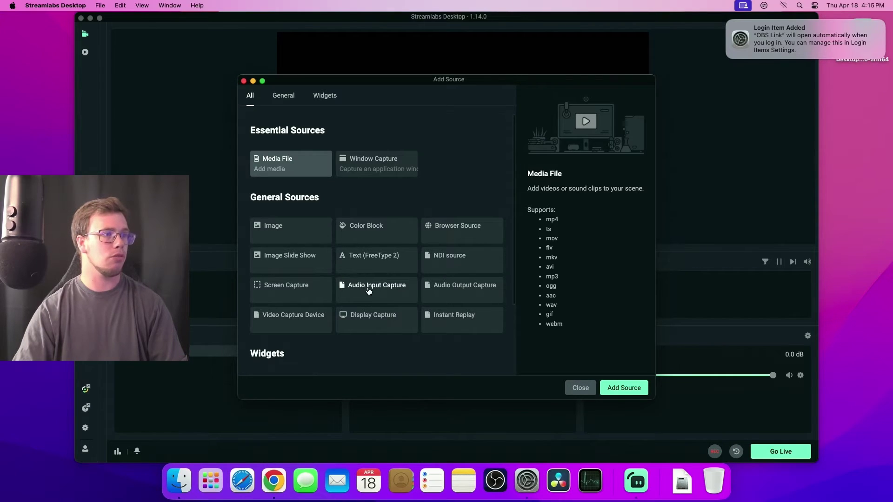
pyautogui.click(384, 318)
pyautogui.click(624, 388)
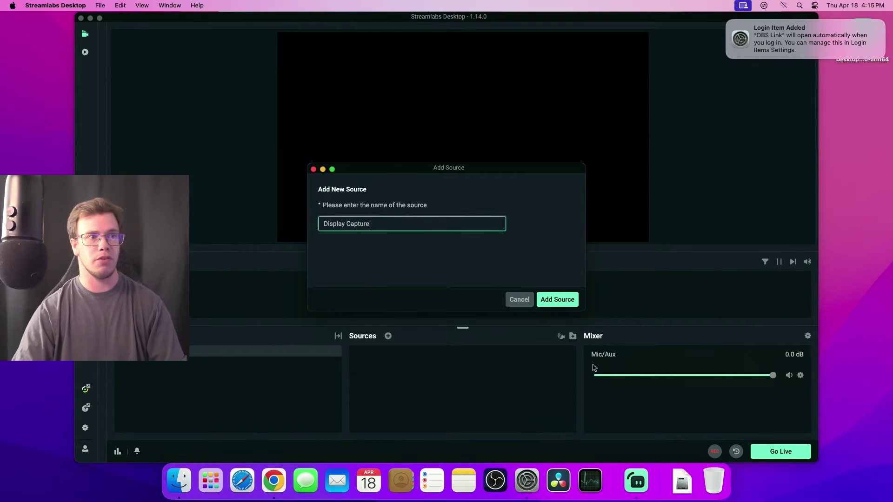
pyautogui.click(557, 299)
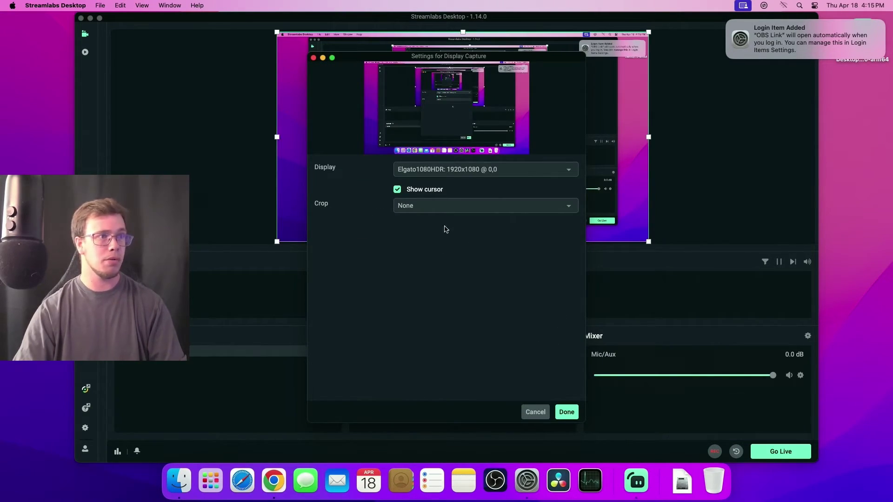
pyautogui.click(567, 412)
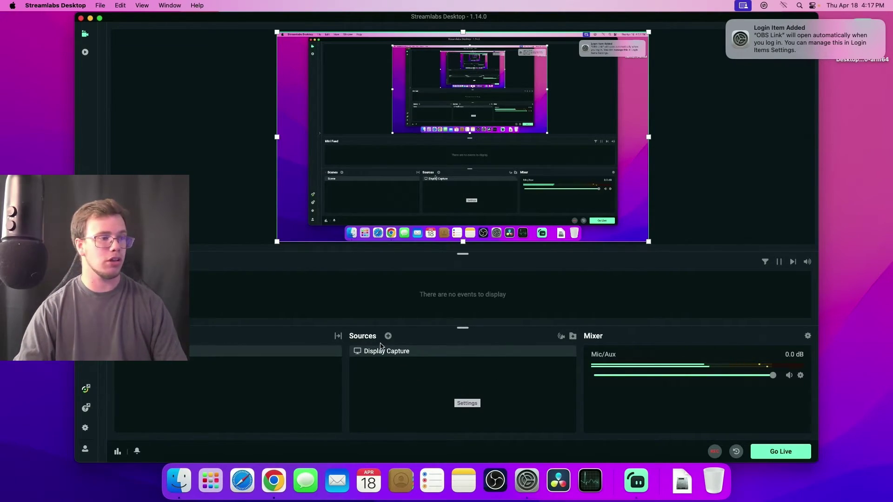
# Add a Video Capture Device source to the scene under its default name.
pyautogui.click(387, 336)
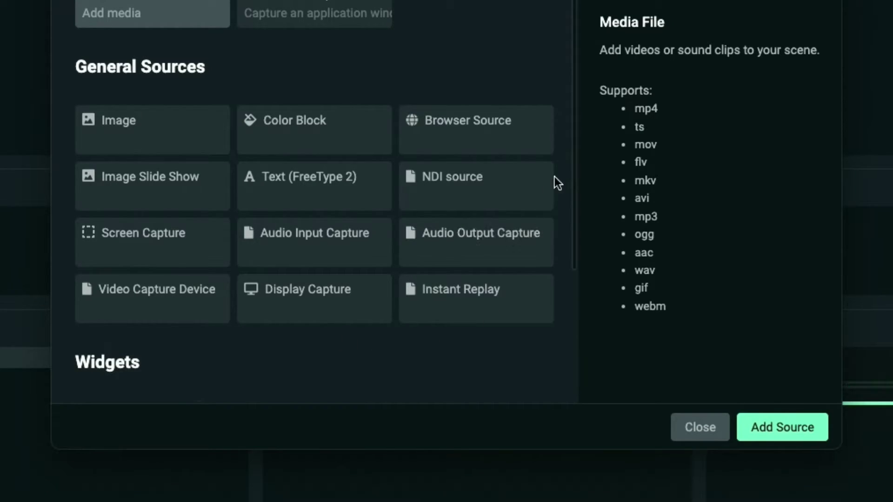
pyautogui.click(175, 316)
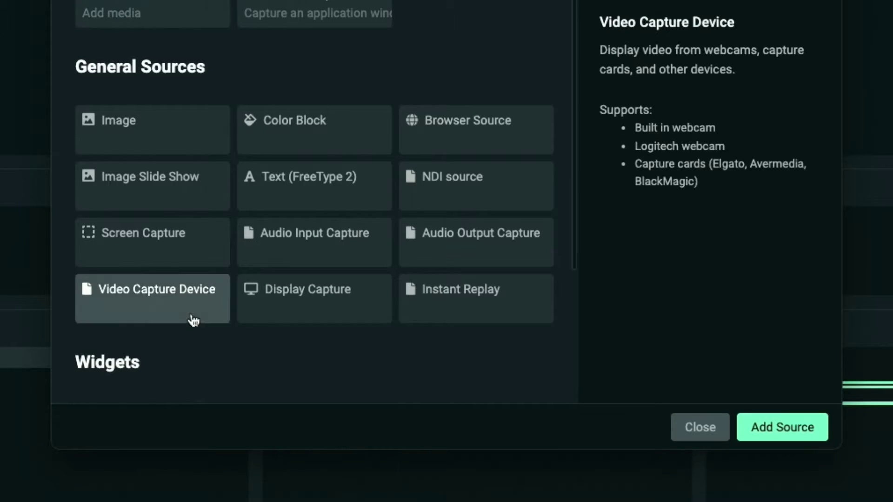
pyautogui.click(749, 427)
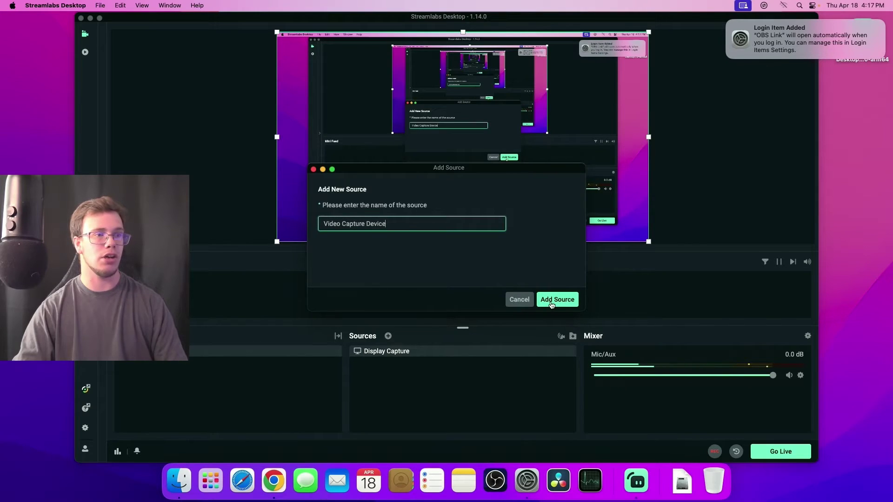
pyautogui.click(551, 300)
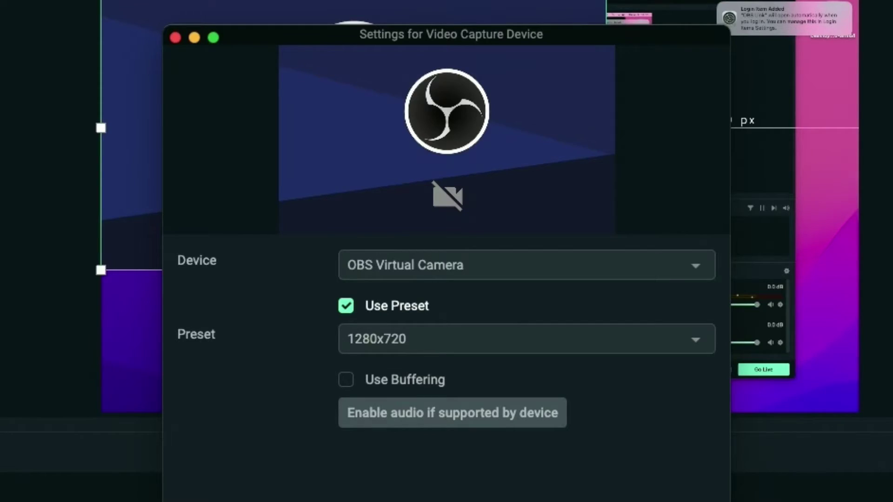
# Set the video source's device to OBSBOT Tail Air Camera, turn off Use Preset and choose the 1920x1080 resolution.
pyautogui.click(480, 267)
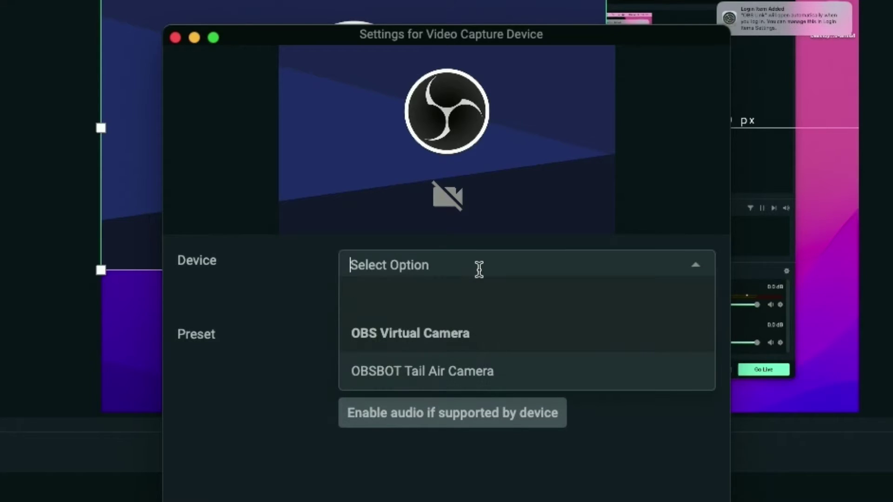
pyautogui.click(484, 372)
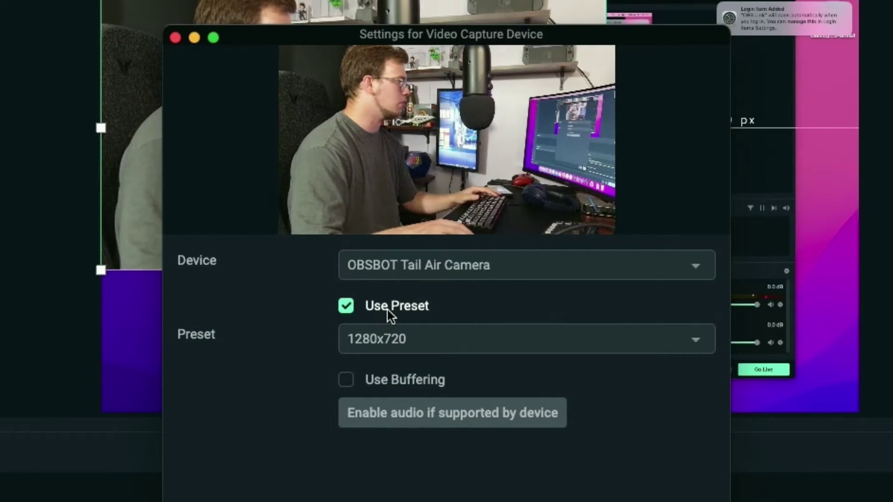
pyautogui.click(390, 316)
pyautogui.click(399, 335)
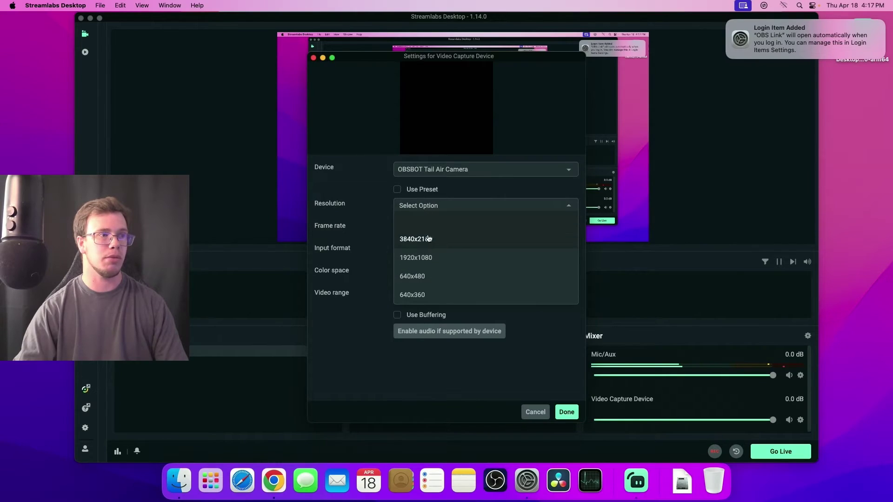
pyautogui.click(424, 256)
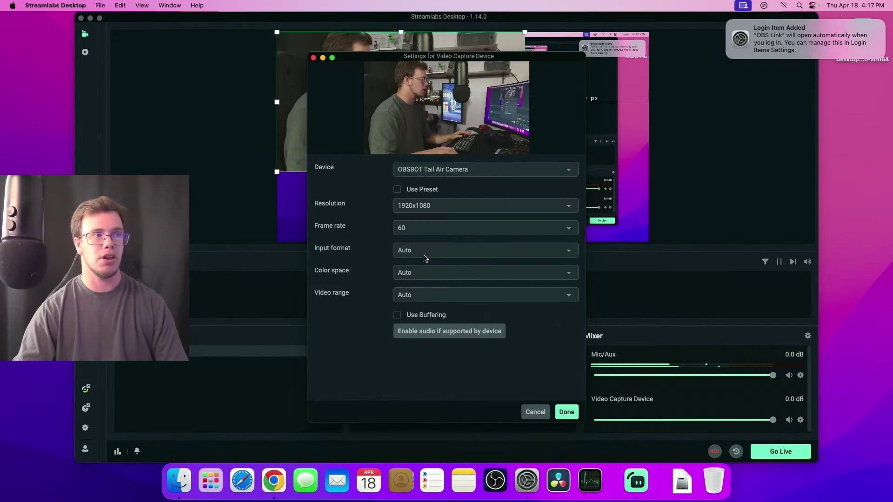
# Accept the video source settings, then shrink the webcam and place it against the canvas's left edge, just below mid-height.
pyautogui.click(565, 411)
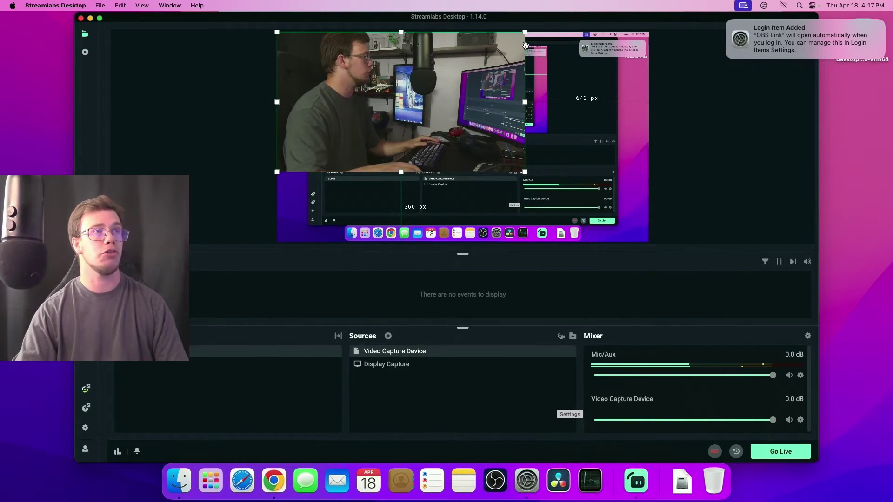
pyautogui.moveTo(525, 32); pyautogui.dragTo(407, 98)
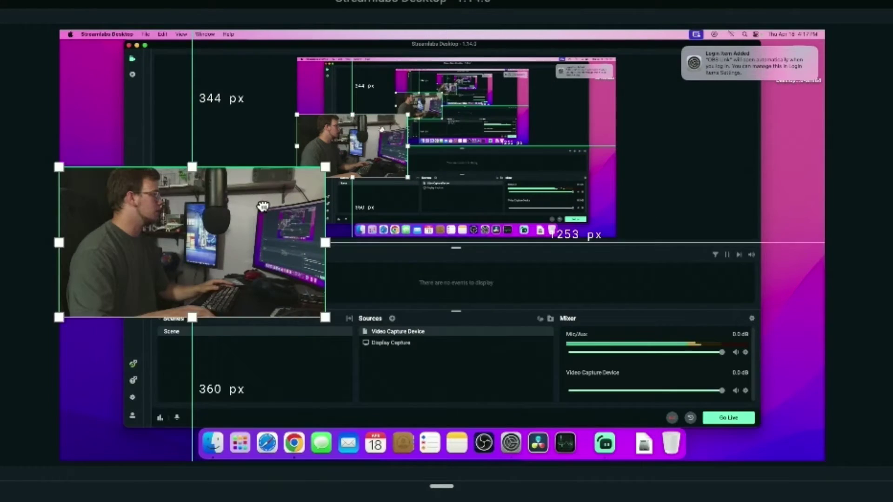
pyautogui.moveTo(263, 206); pyautogui.dragTo(262, 212)
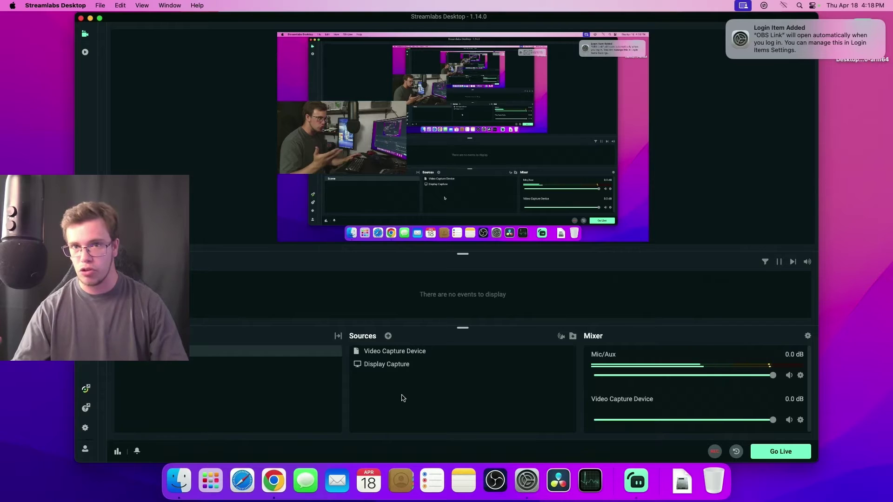
# Add another Video Capture Device as a new source under its default name, with OBSBOT Tail Air Camera as its device.
pyautogui.click(389, 336)
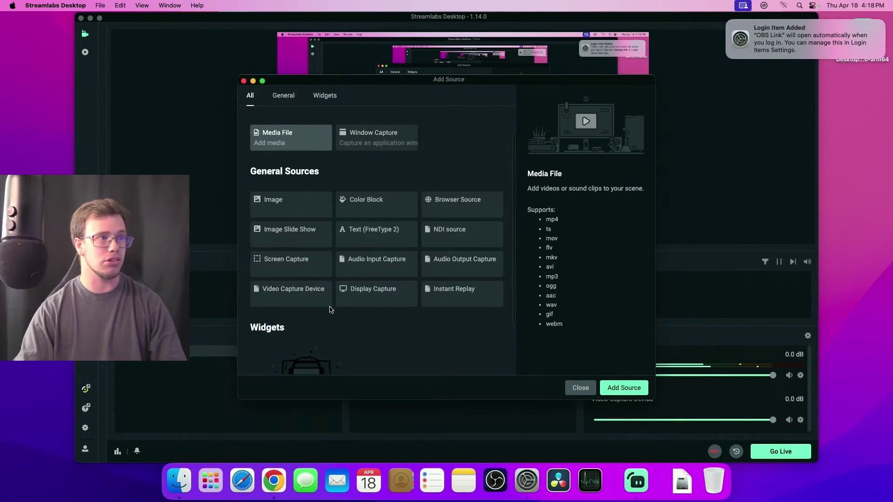
pyautogui.click(309, 301)
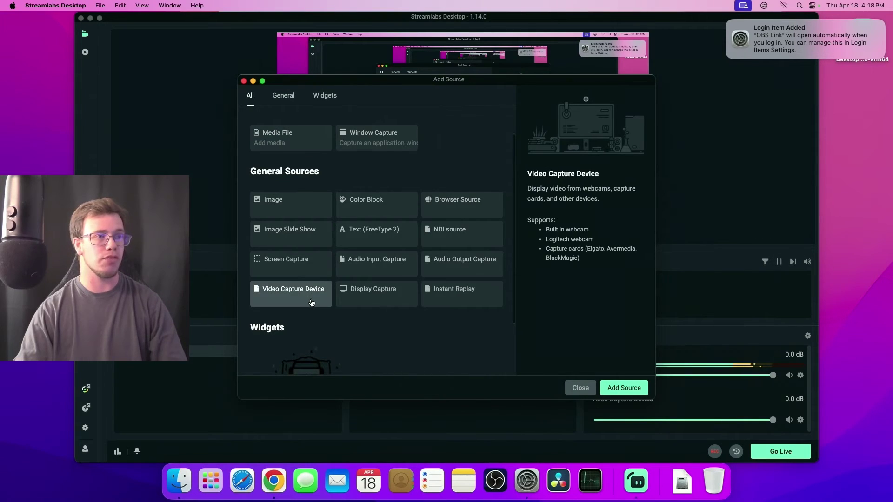
pyautogui.click(620, 385)
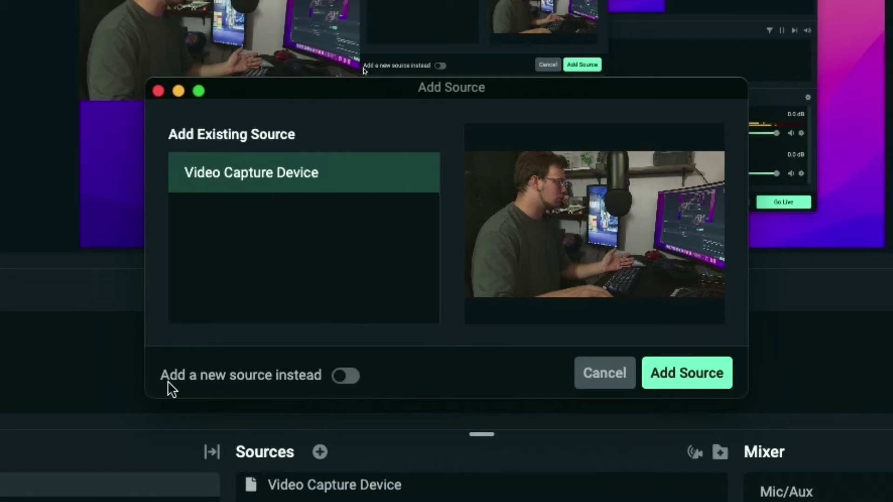
pyautogui.click(343, 384)
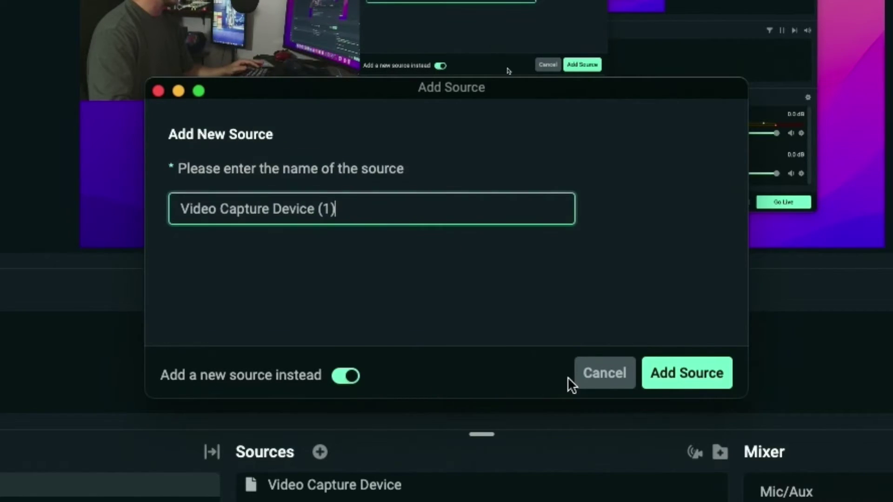
pyautogui.click(713, 376)
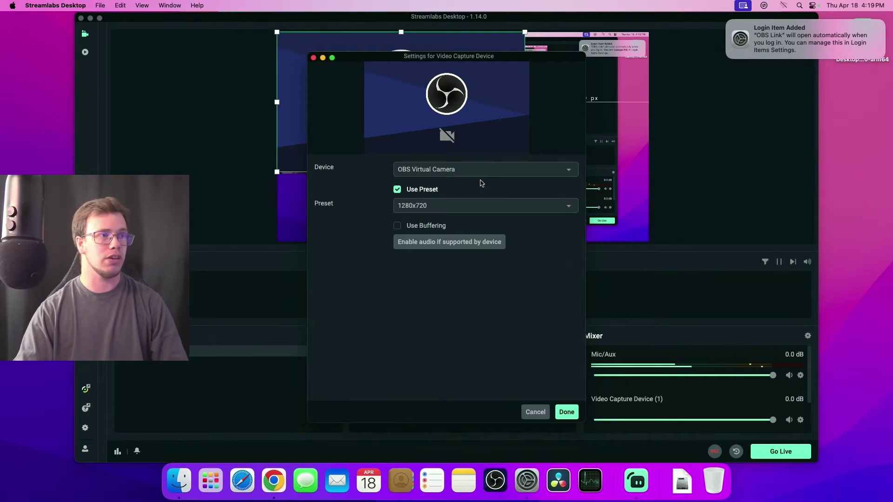
pyautogui.click(484, 176)
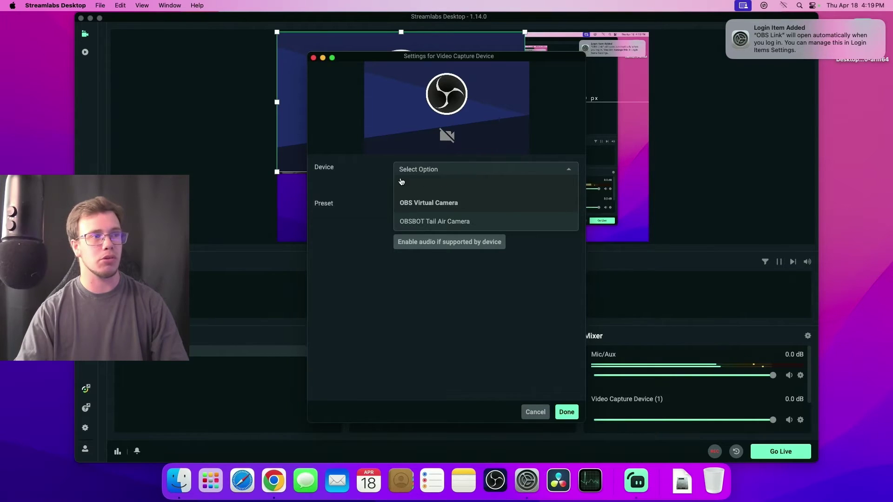
pyautogui.click(434, 221)
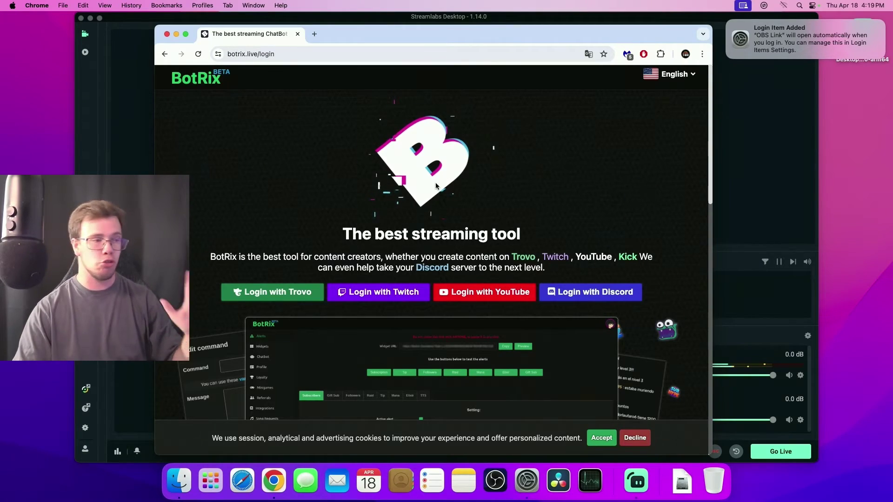
# Log in to BotRix with Twitch in Chrome, dismiss the premium offer and copy the widget URL of the alerts.
pyautogui.click(386, 292)
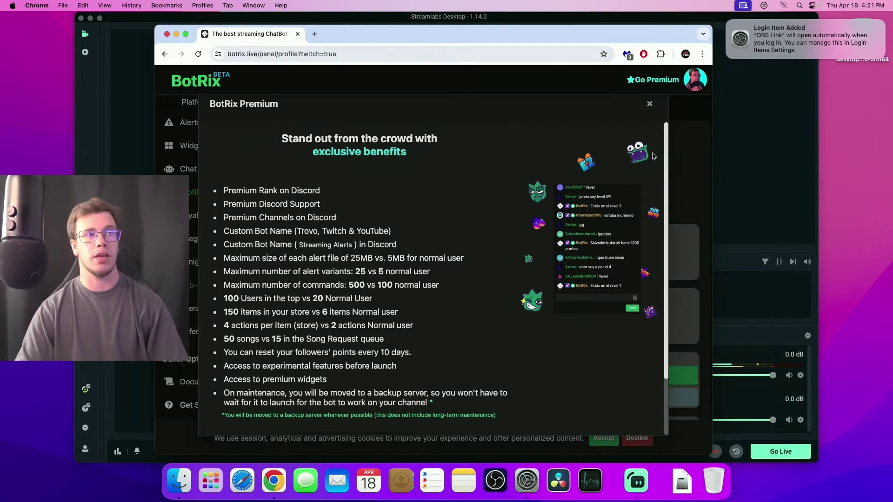
pyautogui.click(650, 104)
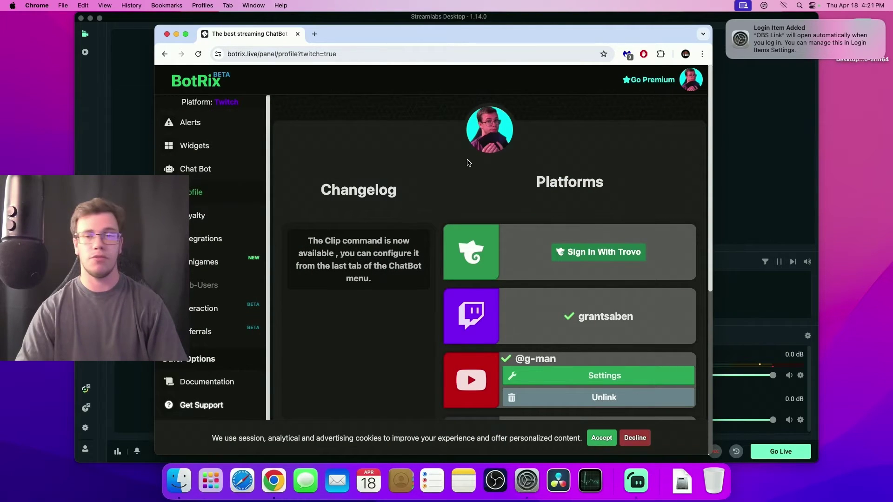
pyautogui.click(234, 129)
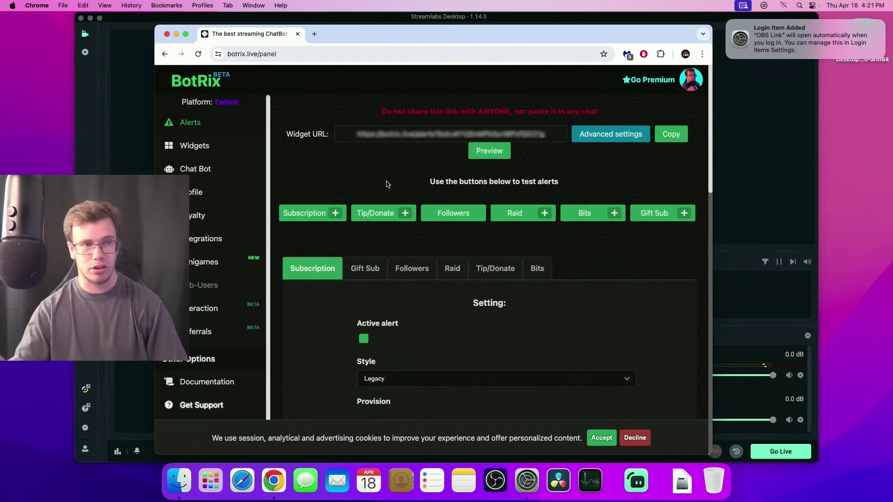
pyautogui.click(671, 135)
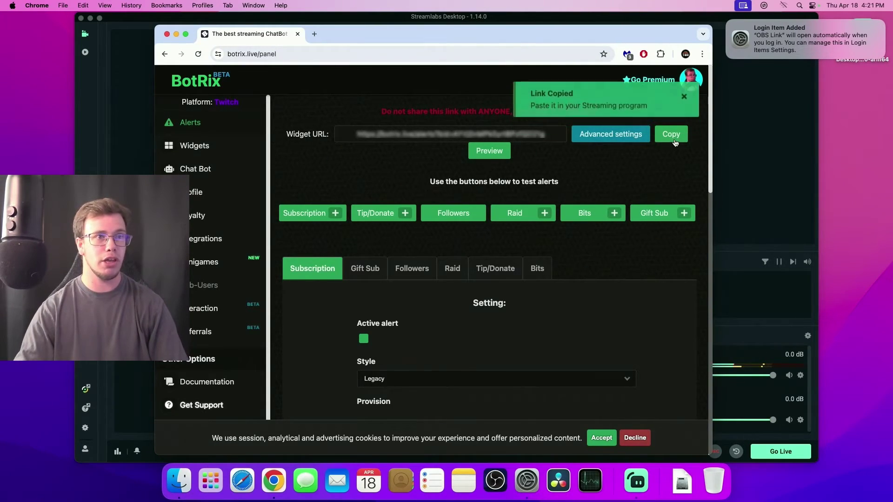
# Switch back to Streamlabs Desktop and add a Browser Source to the scene under its default name.
pyautogui.press('super+Tab')
pyautogui.click(388, 336)
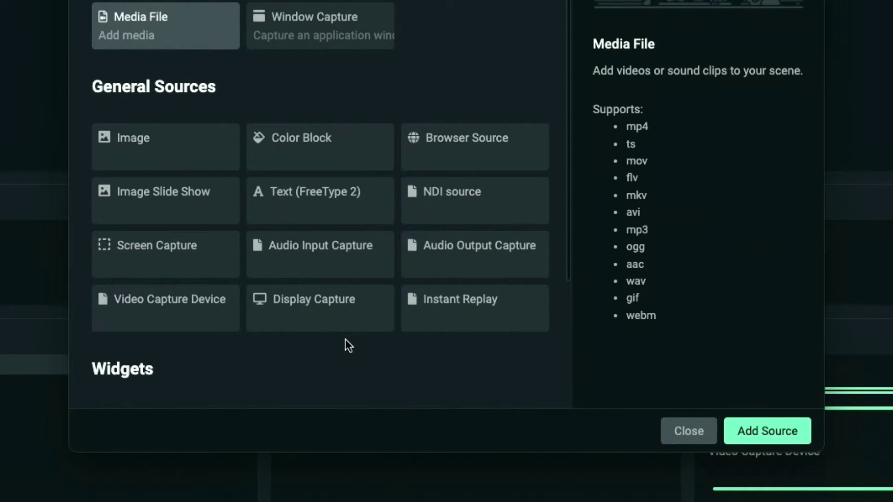
pyautogui.click(481, 157)
pyautogui.click(767, 430)
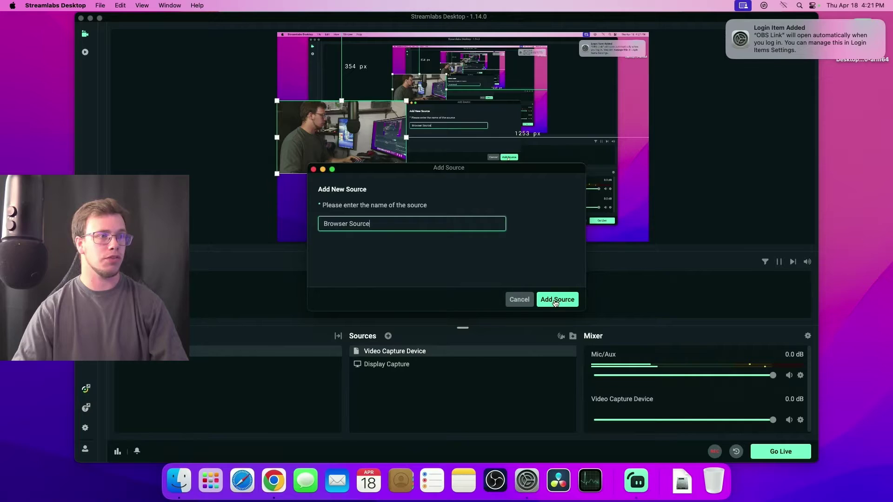
pyautogui.click(556, 300)
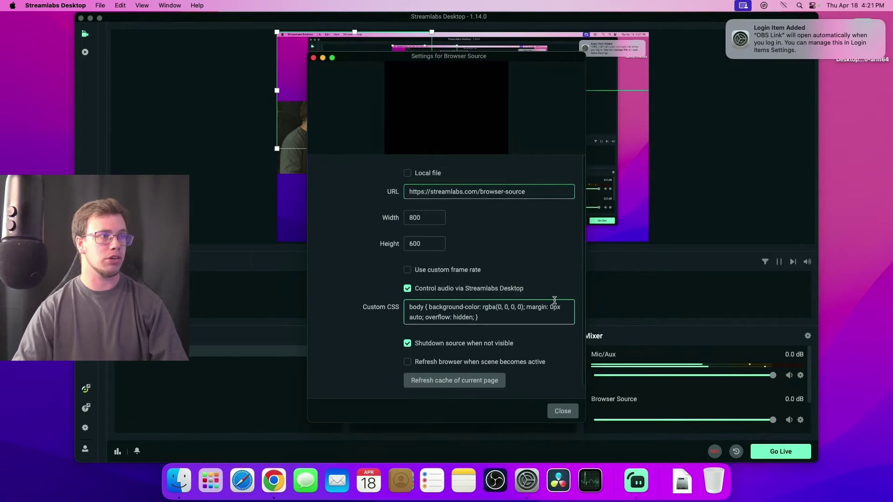
# Replace the browser source's default URL with the copied private BotRix alerts URL.
pyautogui.click(402, 198)
pyautogui.press('cmd+a')
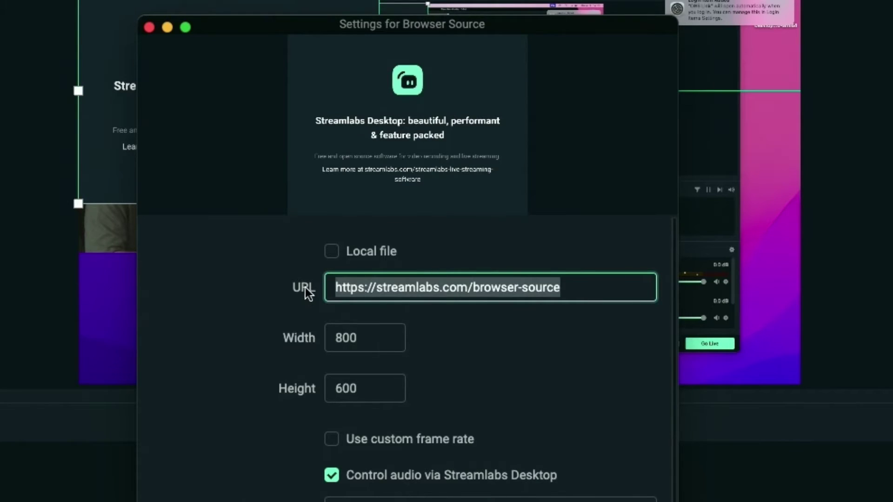
pyautogui.press('BackSpace')
pyautogui.rightClick(373, 282)
pyautogui.click(392, 313)
# Set the browser source's width to 600 and close its settings.
pyautogui.click(347, 339)
pyautogui.press('BackSpace')
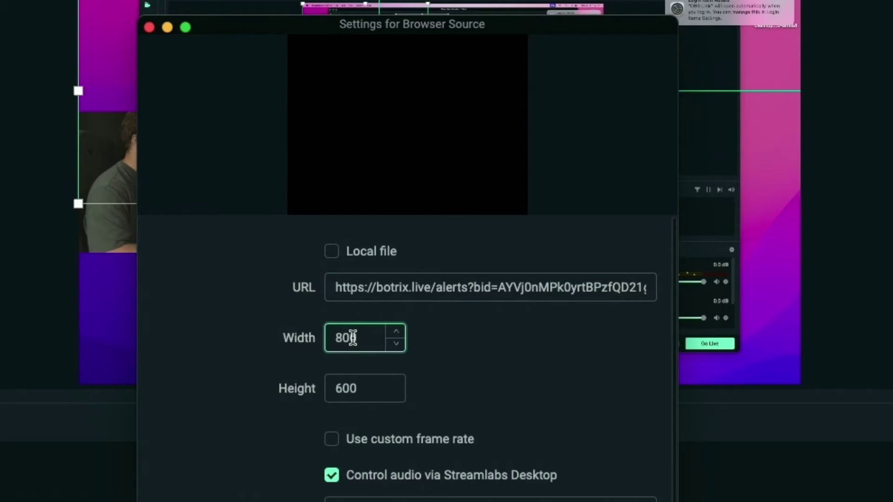
pyautogui.write('6')
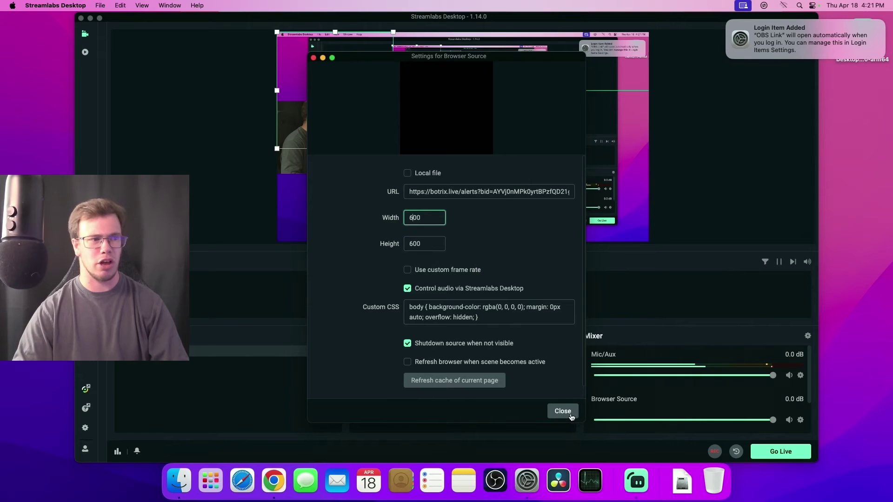
pyautogui.click(561, 415)
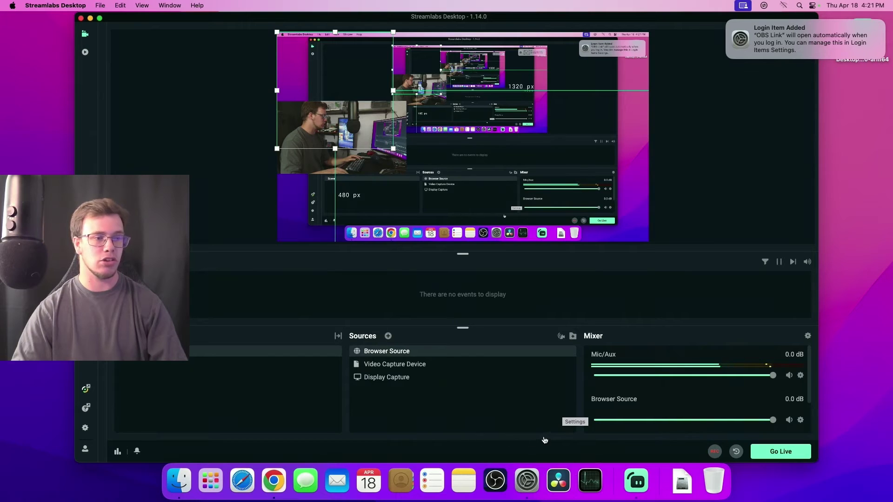
# Send a test Followers alert from BotRix in Chrome, then move the browser source to the right half of the Streamlabs Desktop canvas.
pyautogui.click(273, 481)
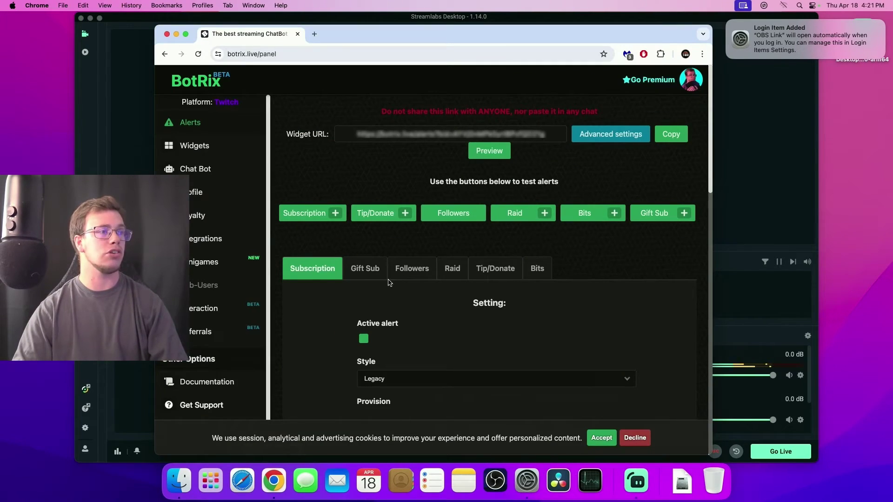
pyautogui.click(449, 213)
pyautogui.click(721, 204)
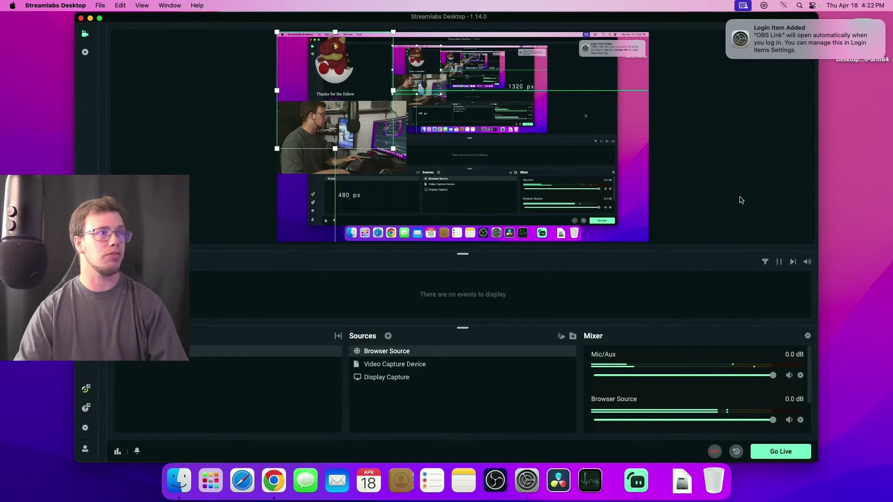
pyautogui.moveTo(324, 86); pyautogui.dragTo(562, 129)
pyautogui.click(628, 205)
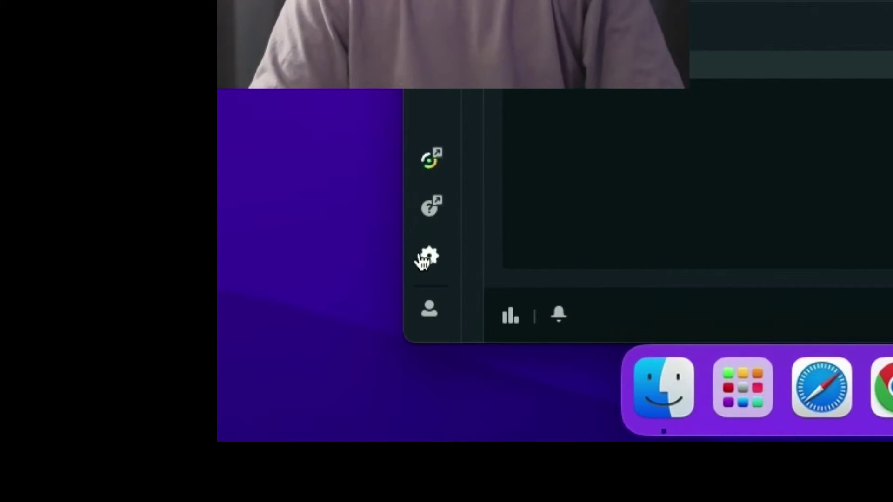
# Set Mic/Auxiliary Device 1 to OBSBOT Tail Air Microphone in the audio settings and save.
pyautogui.click(424, 258)
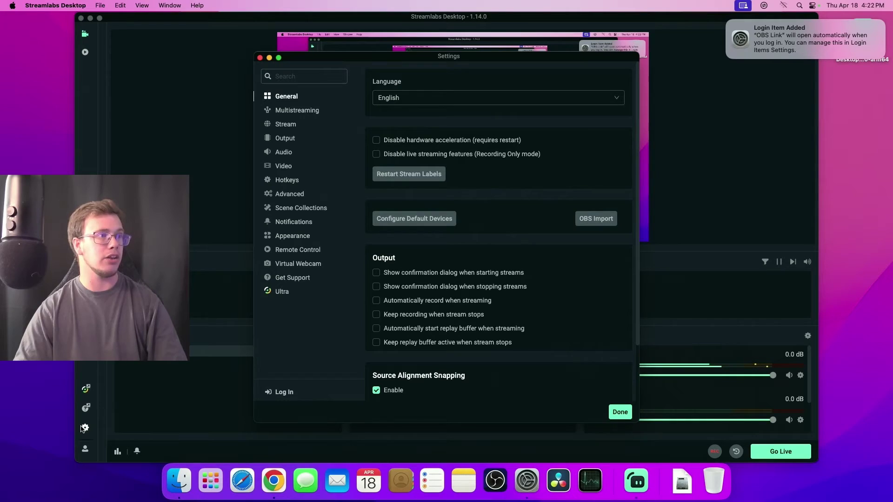
pyautogui.click(291, 155)
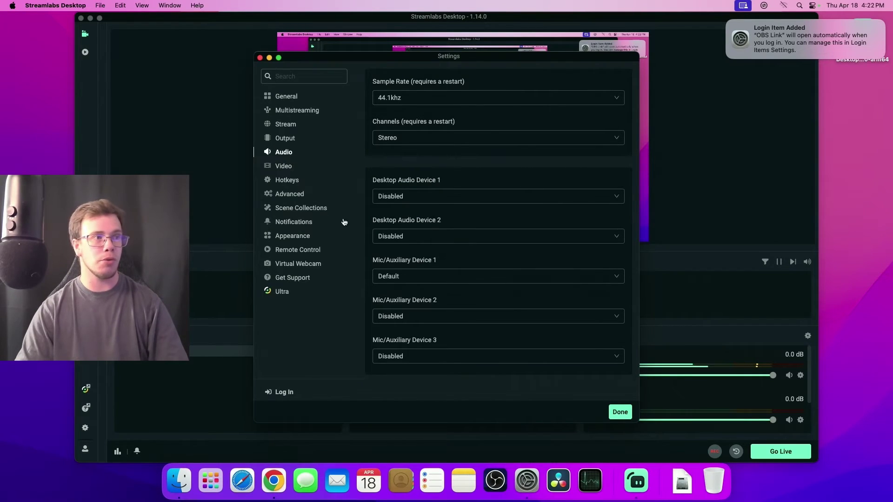
pyautogui.click(415, 277)
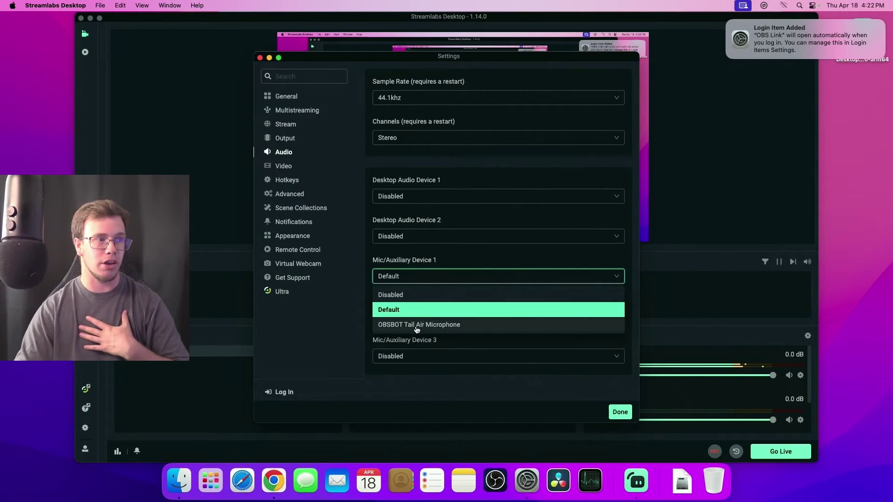
pyautogui.click(416, 325)
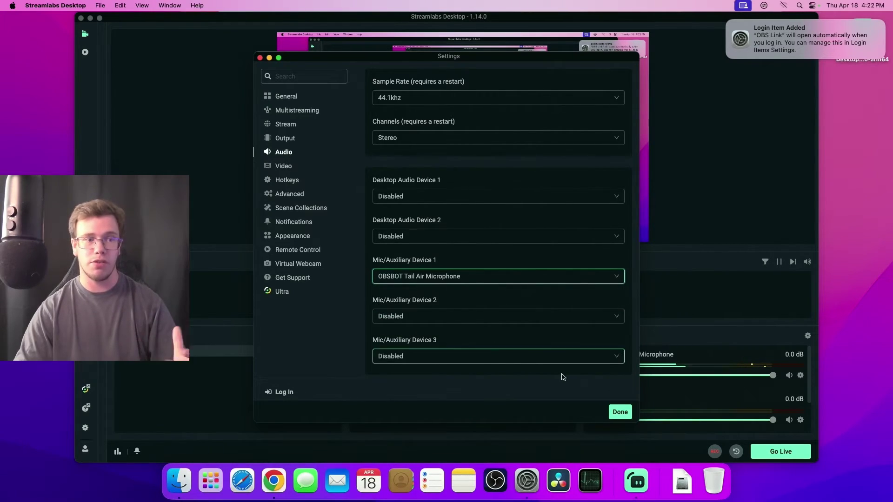
pyautogui.click(622, 411)
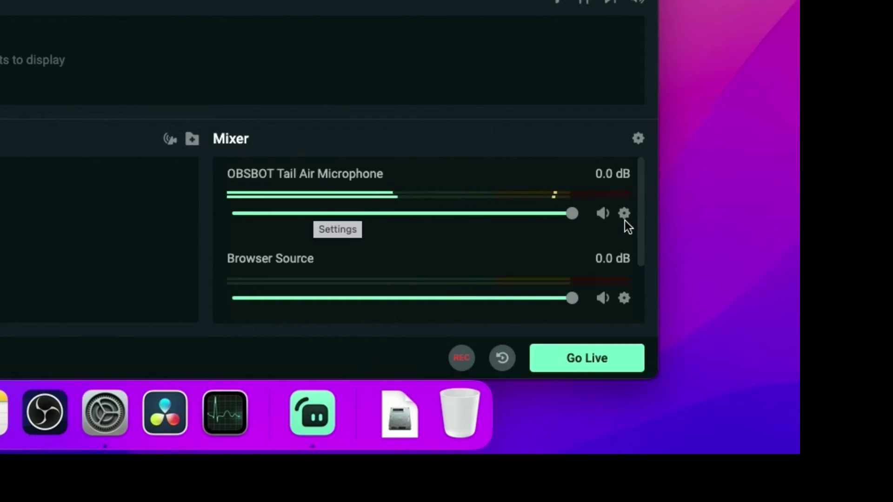
# Add a Noise Gate filter with its default name and values to the OBSBOT Tail Air Microphone.
pyautogui.click(800, 378)
pyautogui.moveTo(566, 266)
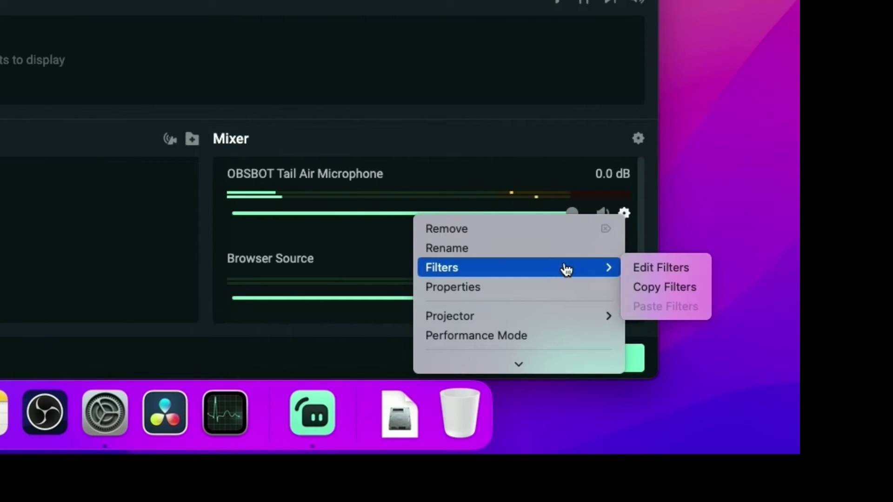
pyautogui.click(640, 268)
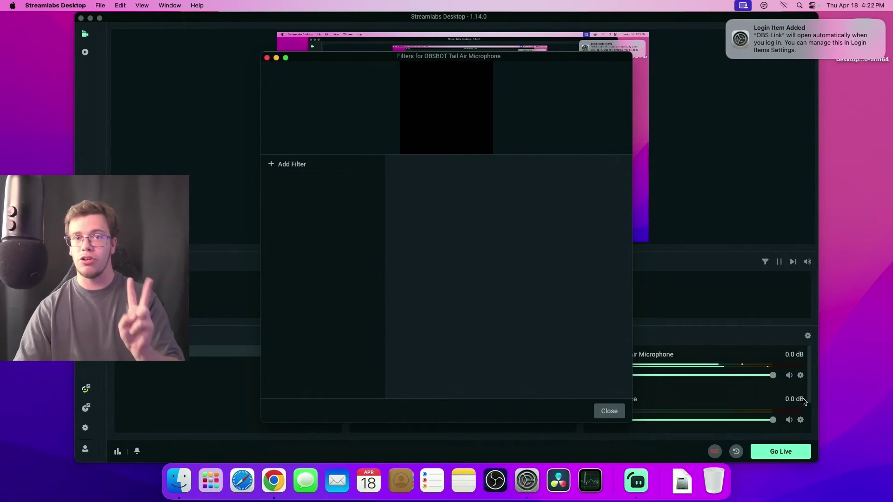
pyautogui.click(279, 171)
pyautogui.click(505, 134)
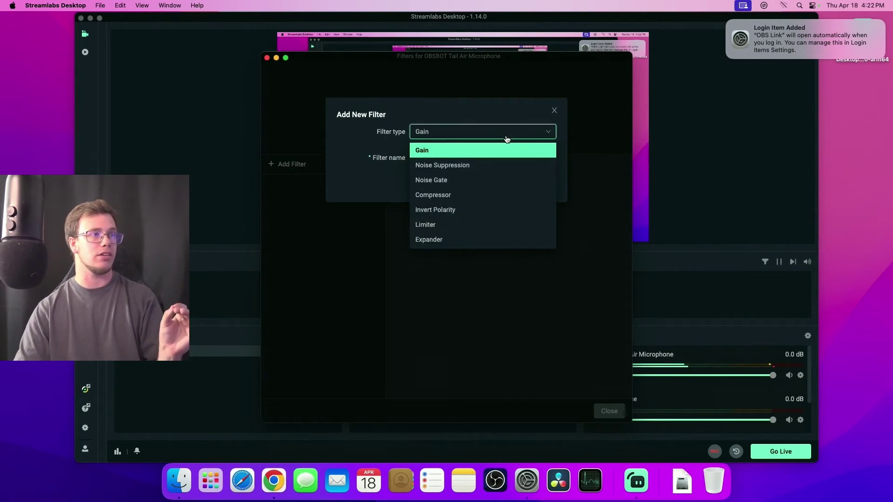
pyautogui.click(478, 180)
pyautogui.click(533, 192)
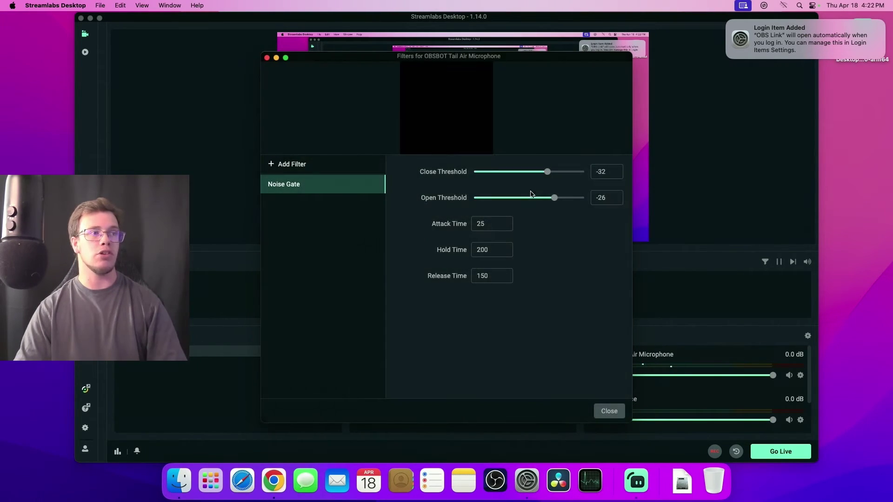
pyautogui.click(609, 411)
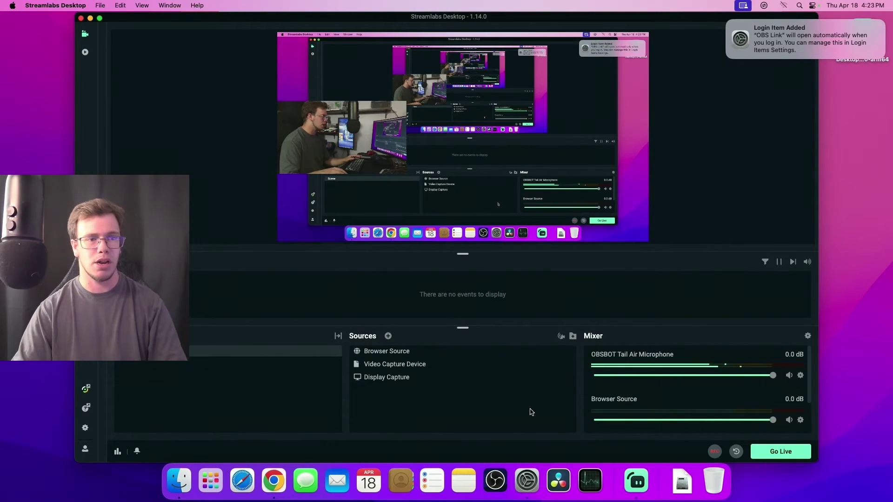
# Add a Noise Suppression filter with its default name to the OBSBOT Tail Air Microphone.
pyautogui.click(801, 376)
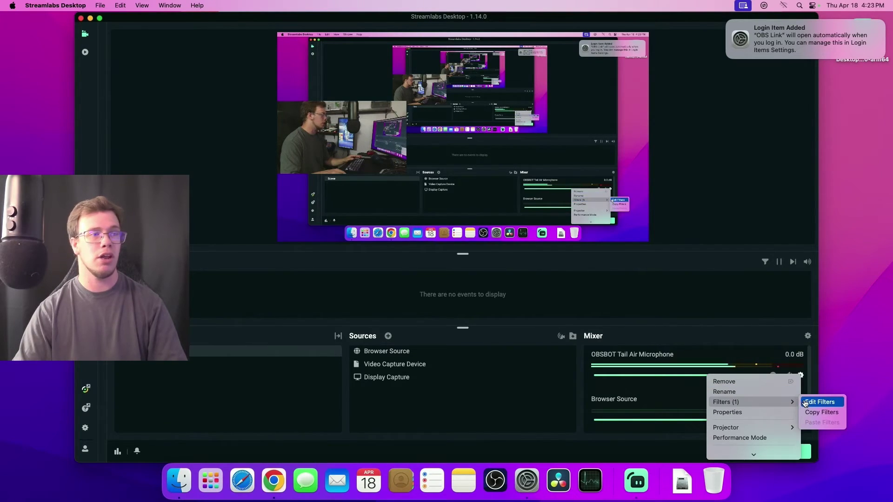
pyautogui.click(805, 402)
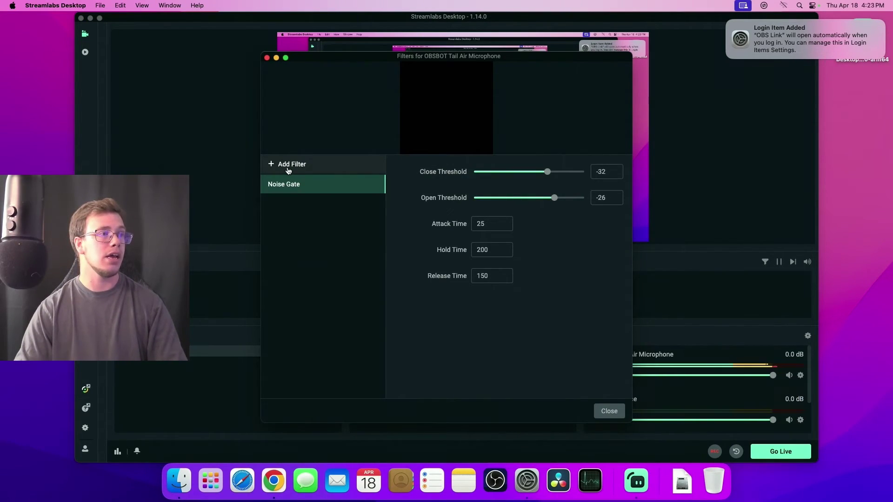
pyautogui.click(288, 170)
pyautogui.click(465, 137)
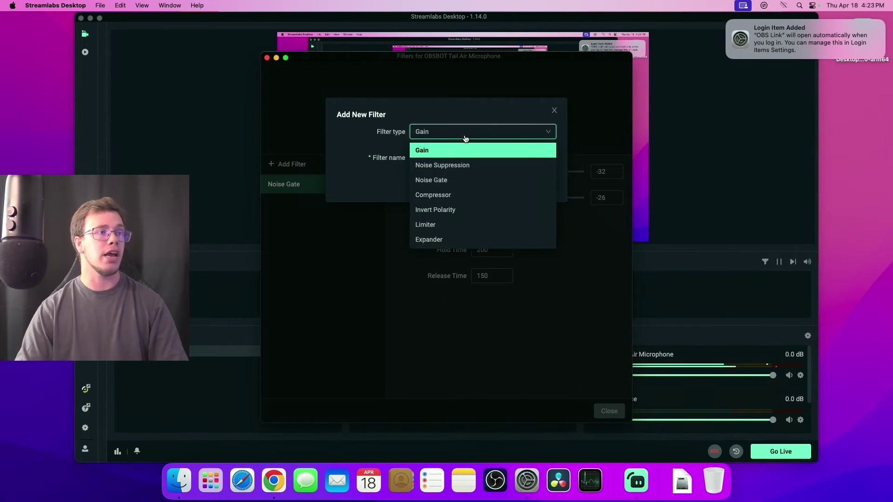
pyautogui.click(446, 166)
pyautogui.click(540, 182)
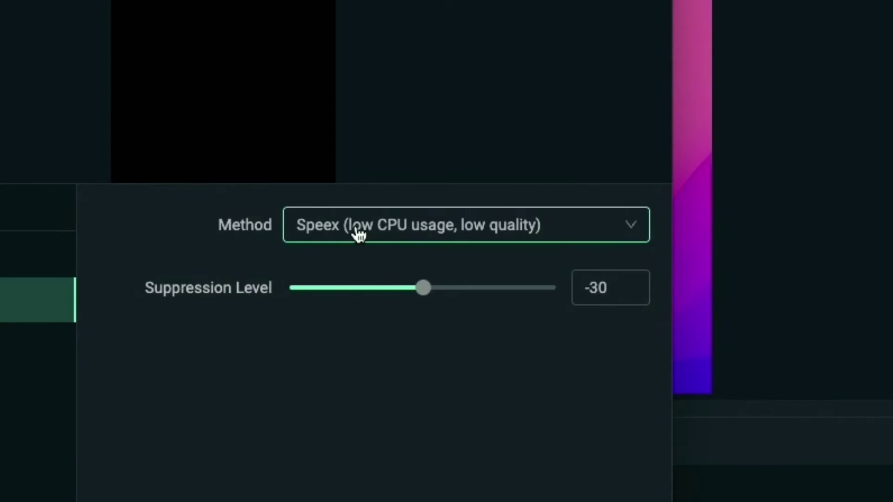
# Set the noise suppression method to RNNoise (good quality, more CPU usage) and close the microphone's filters.
pyautogui.click(359, 233)
pyautogui.click(354, 308)
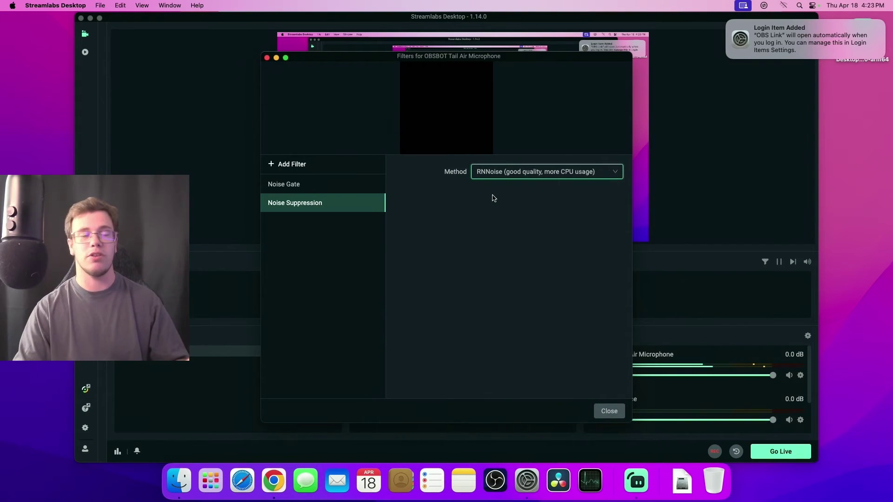
pyautogui.click(605, 415)
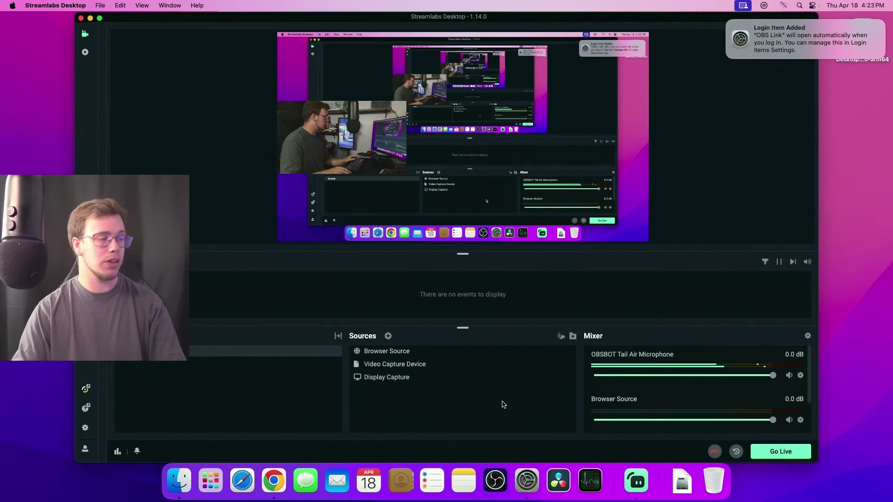
# In the output settings, set the output mode to Advanced and the streaming encoder to Apple VT H264 Hardware Encoder.
pyautogui.click(85, 428)
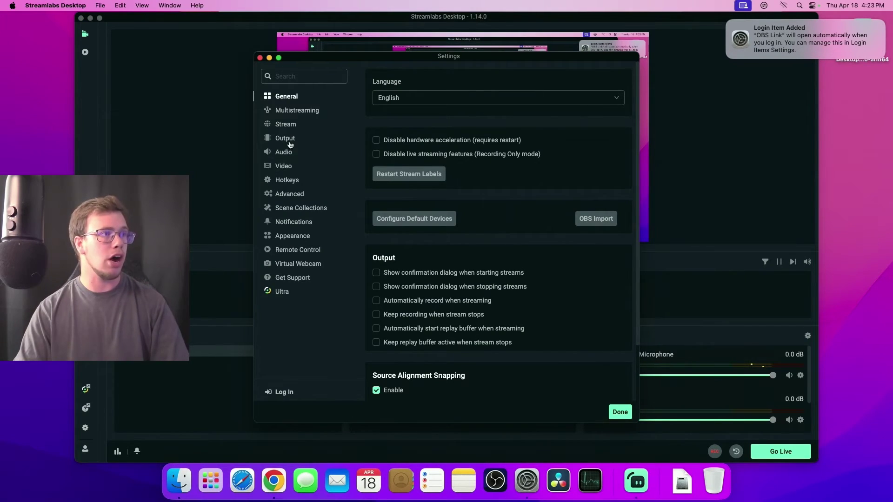
pyautogui.click(289, 139)
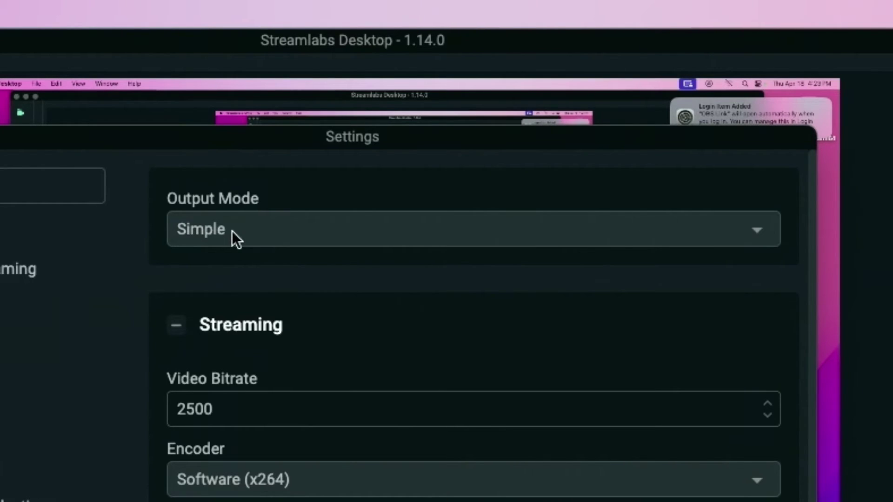
pyautogui.click(232, 230)
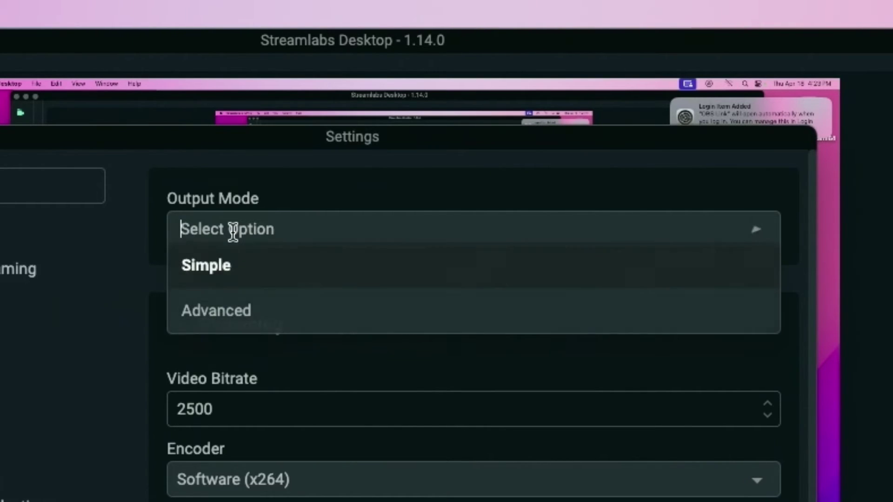
pyautogui.click(236, 311)
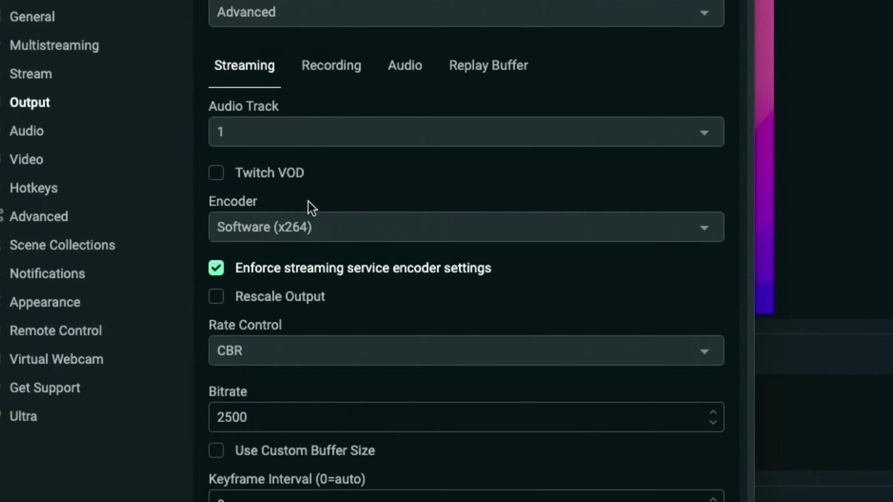
pyautogui.click(300, 227)
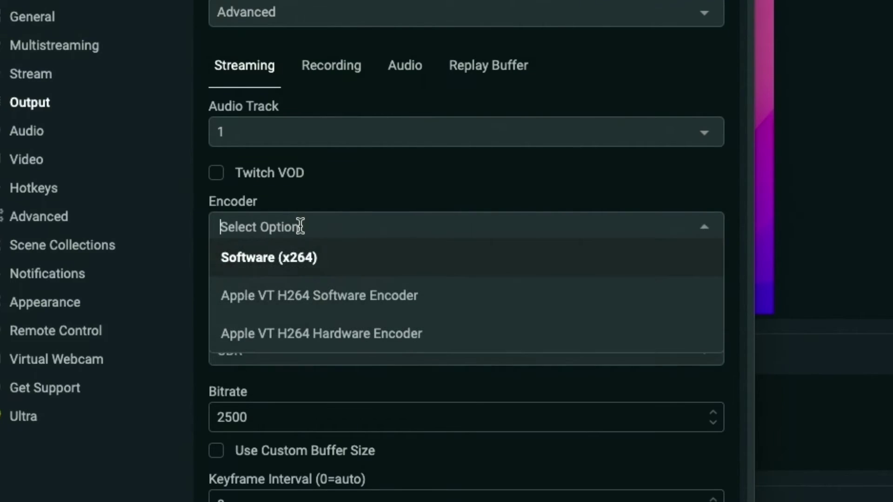
pyautogui.click(344, 340)
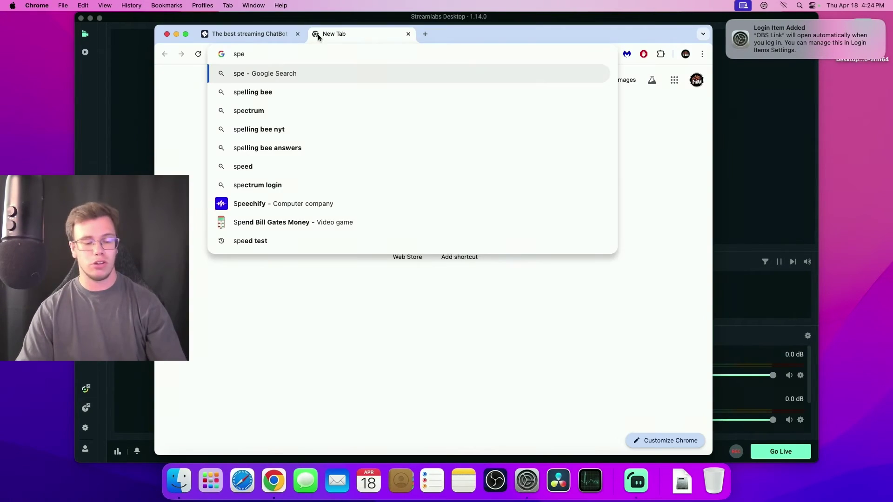
# Search Google for "speed test" in a new Chrome tab and run the internet speed test.
pyautogui.write('speed test')
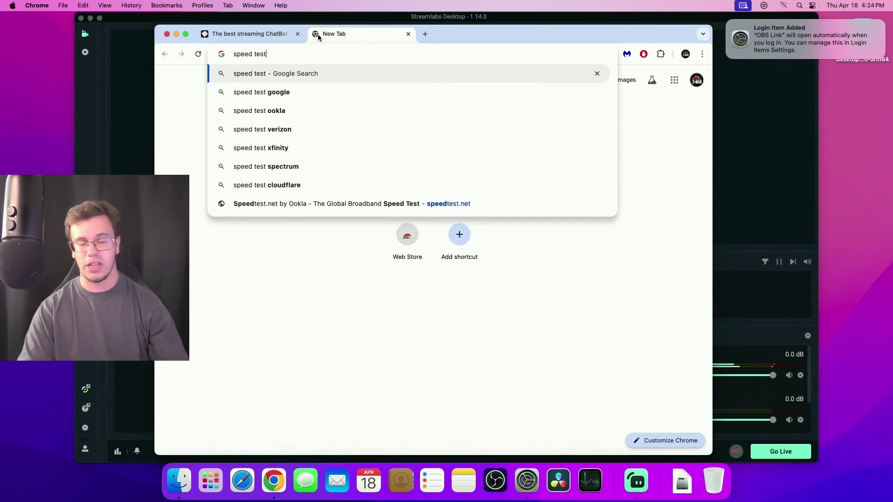
pyautogui.press('Return')
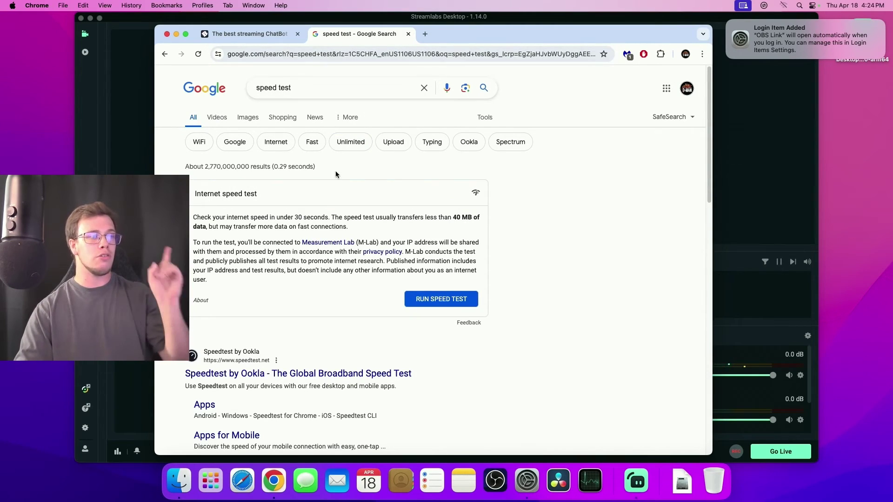
pyautogui.click(425, 302)
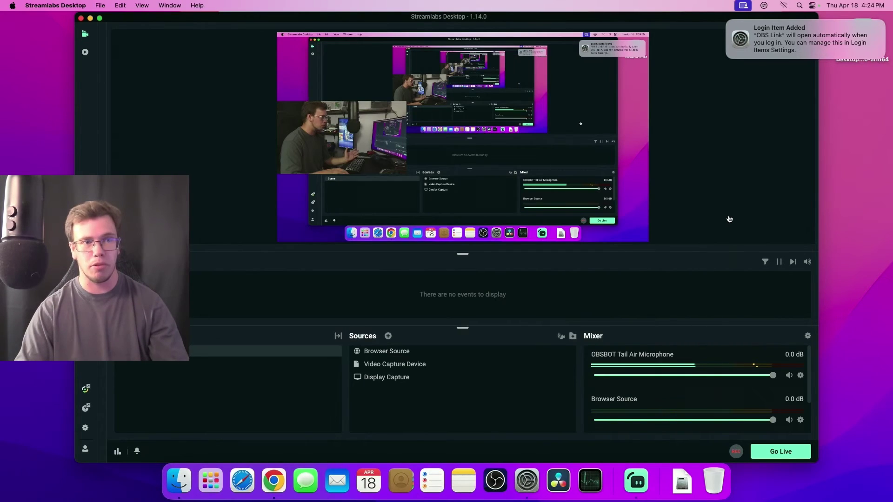
# Return to the Streamlabs Desktop output settings and set the streaming bitrate to 6000.
pyautogui.click(729, 219)
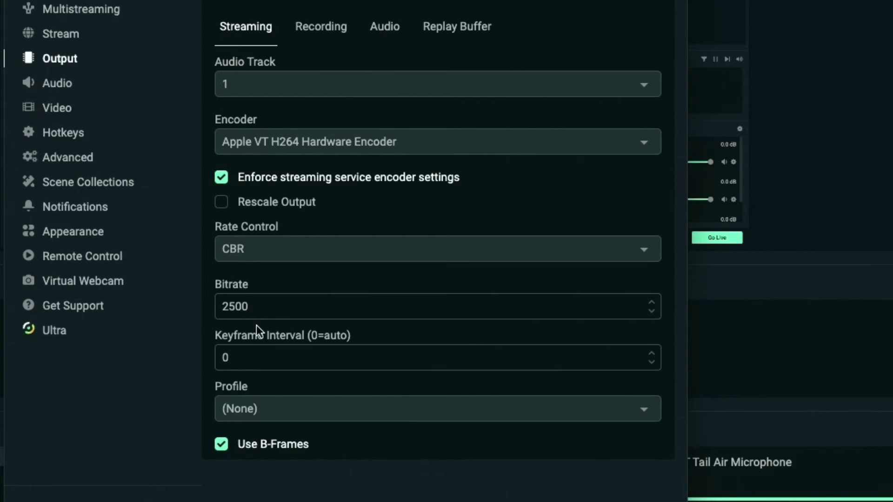
pyautogui.click(218, 311)
pyautogui.press('BackSpace')
pyautogui.press('BackSpace')
pyautogui.press('BackSpace')
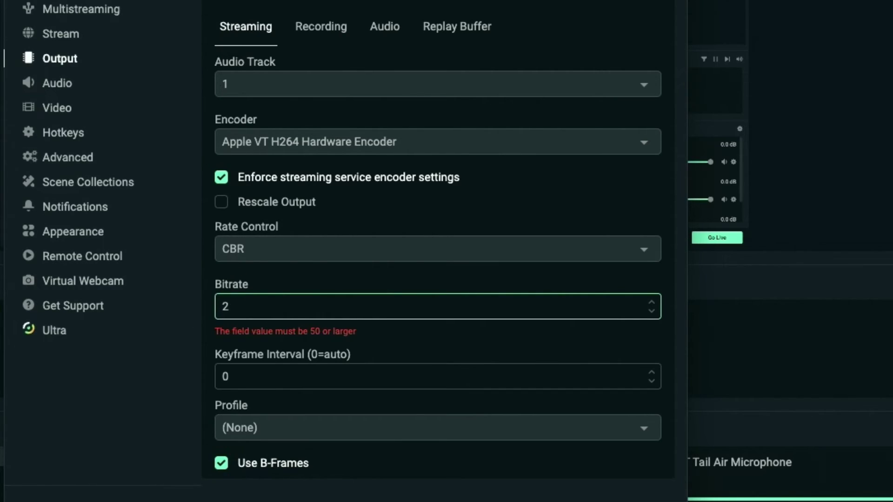
pyautogui.write('6000')
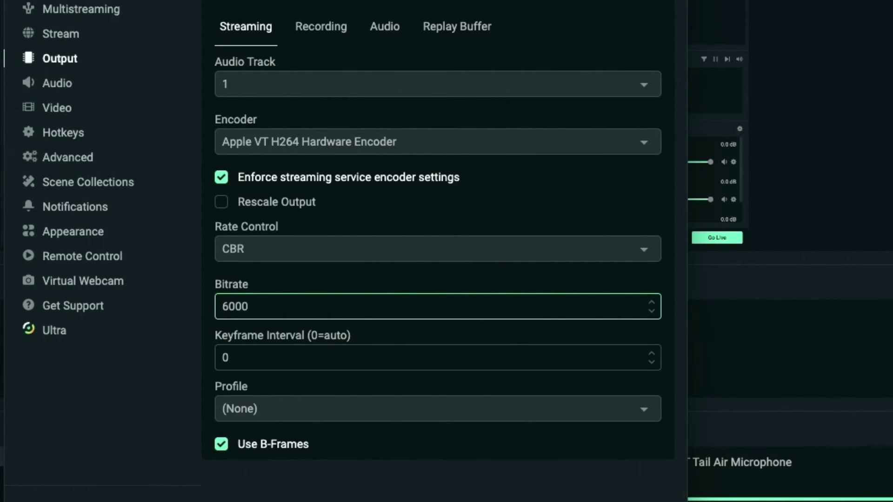
# Set the streaming encoder's profile to high and disable Enforce streaming service encoder settings.
pyautogui.click(258, 403)
pyautogui.click(267, 382)
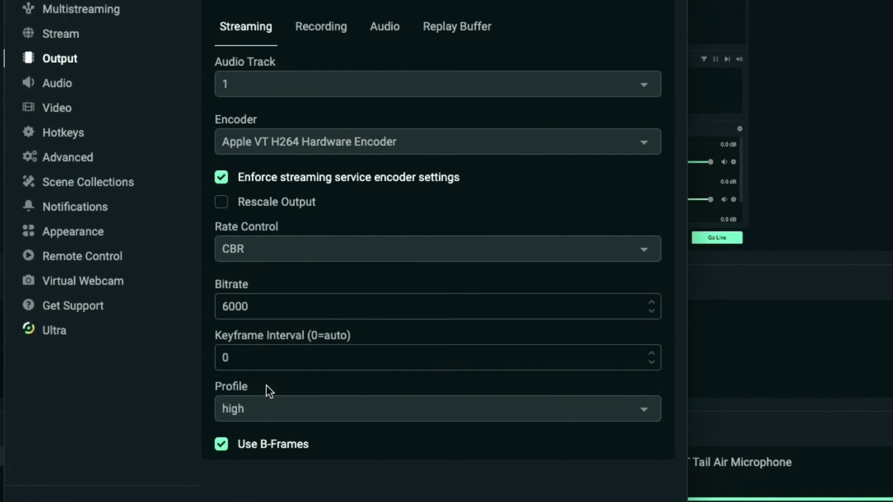
pyautogui.click(226, 185)
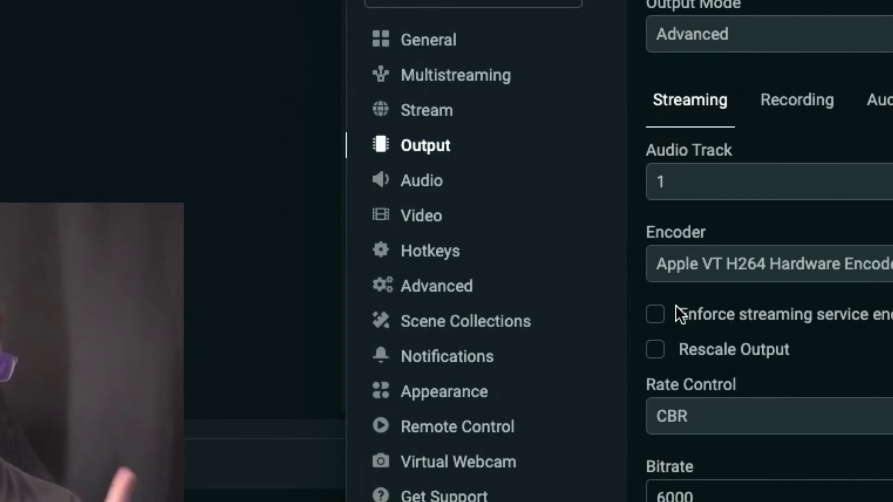
# In the video settings, set the output resolution to 1920x1080 and the downscale filter to Lanczos (Sharpened scaling, 32 samples).
pyautogui.click(435, 219)
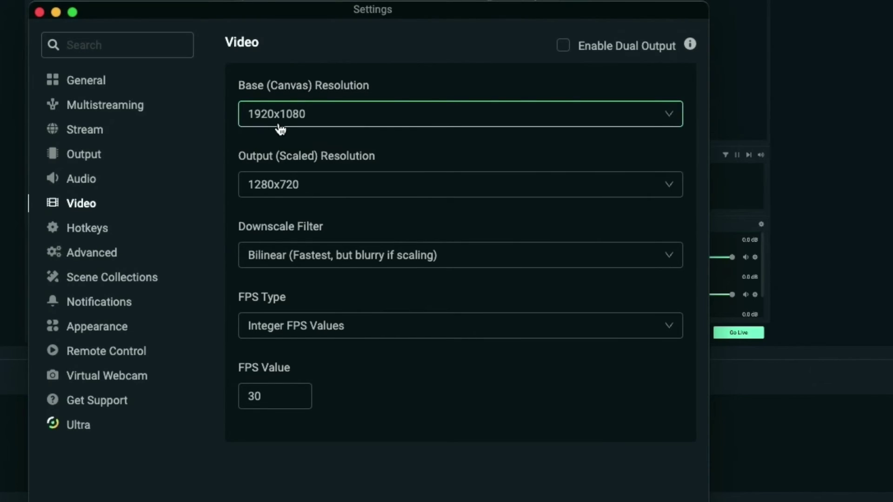
pyautogui.click(284, 182)
pyautogui.click(281, 214)
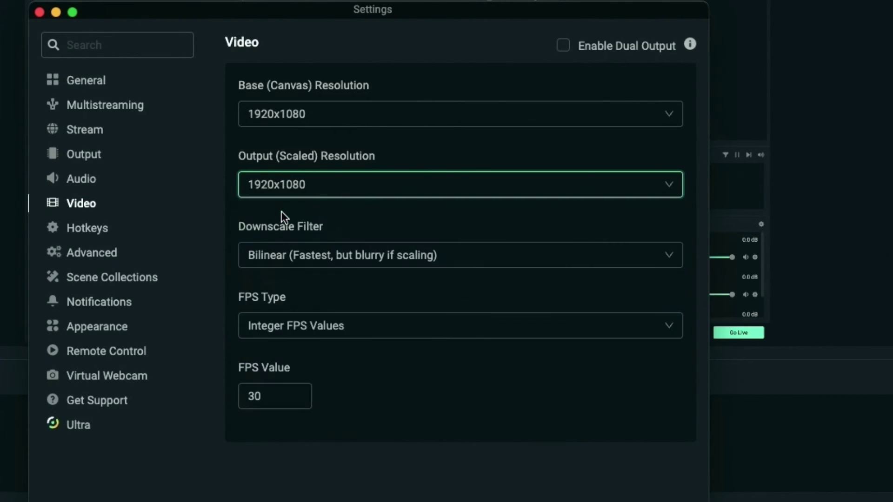
pyautogui.click(283, 259)
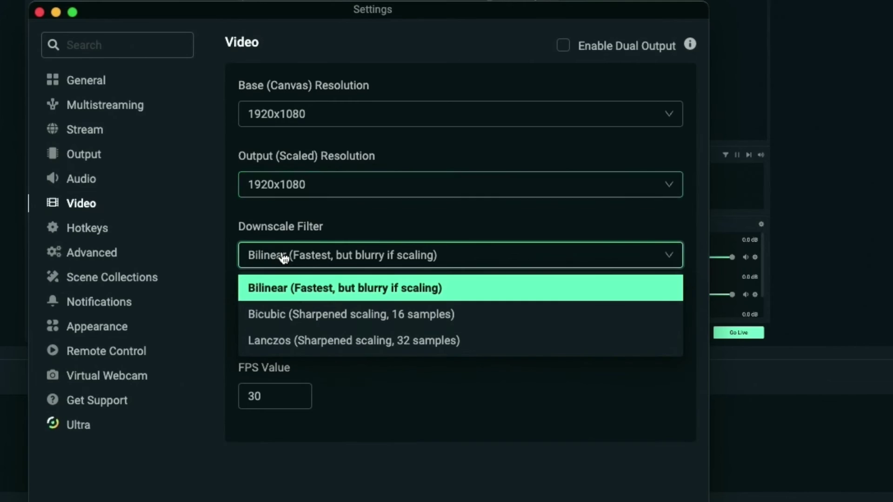
pyautogui.click(339, 344)
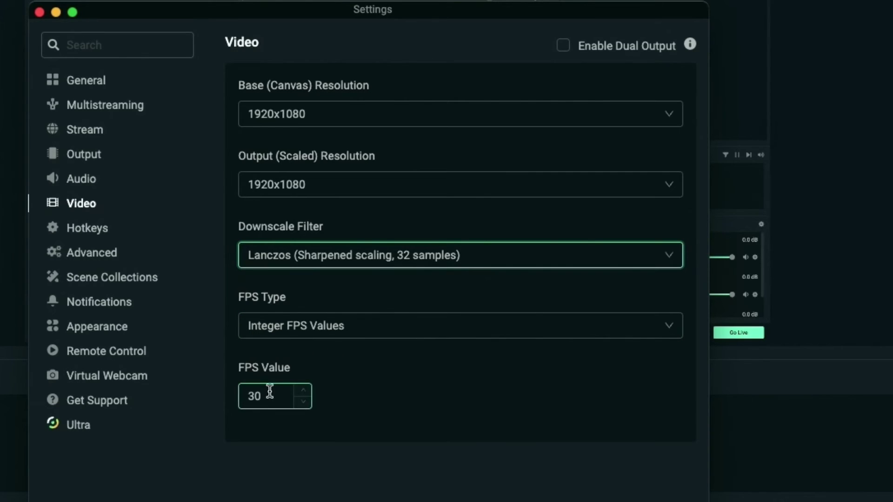
# Set the video FPS value to 60.
pyautogui.moveTo(268, 392); pyautogui.dragTo(228, 391)
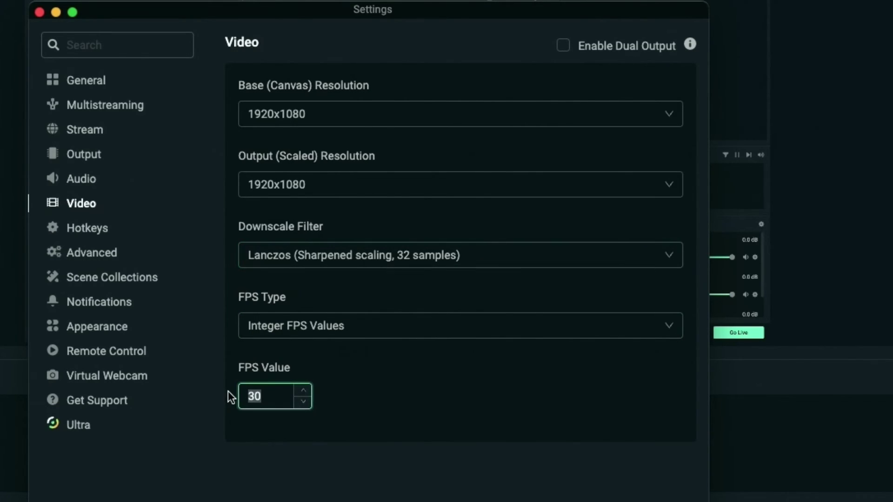
pyautogui.write('6')
pyautogui.click(394, 408)
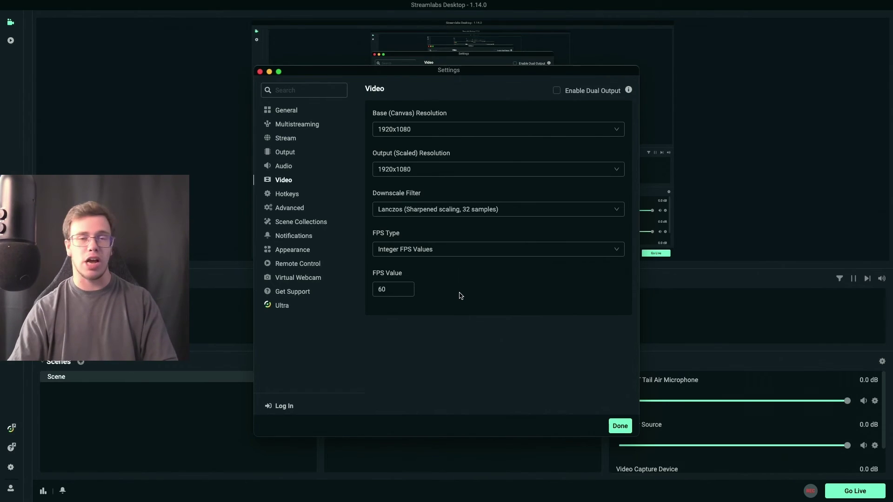
# In the output settings, set the streaming bitrate to 4000 and disable Enforce streaming service encoder settings.
pyautogui.click(286, 155)
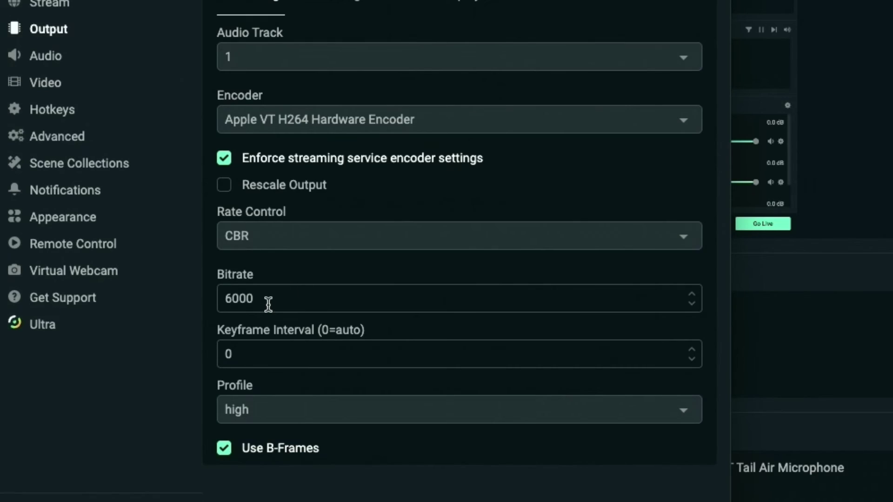
pyautogui.moveTo(267, 302); pyautogui.dragTo(227, 300)
pyautogui.write('4000')
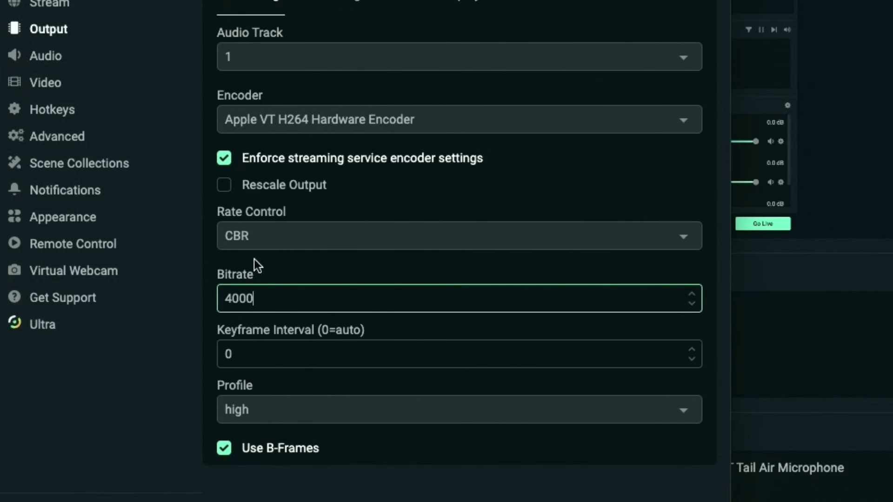
pyautogui.click(224, 159)
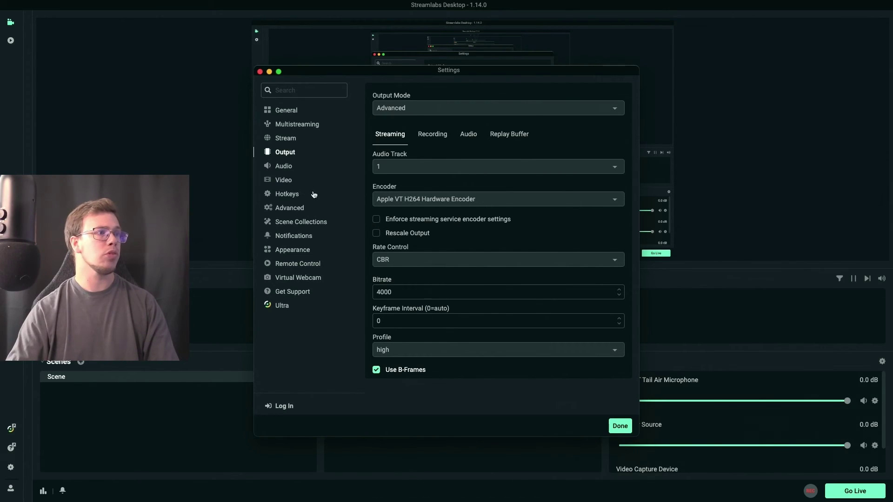
# In the video settings, set the output resolution to 1280x720 and the downscale filter to Bilinear (Fastest, but blurry if scaling).
pyautogui.click(287, 184)
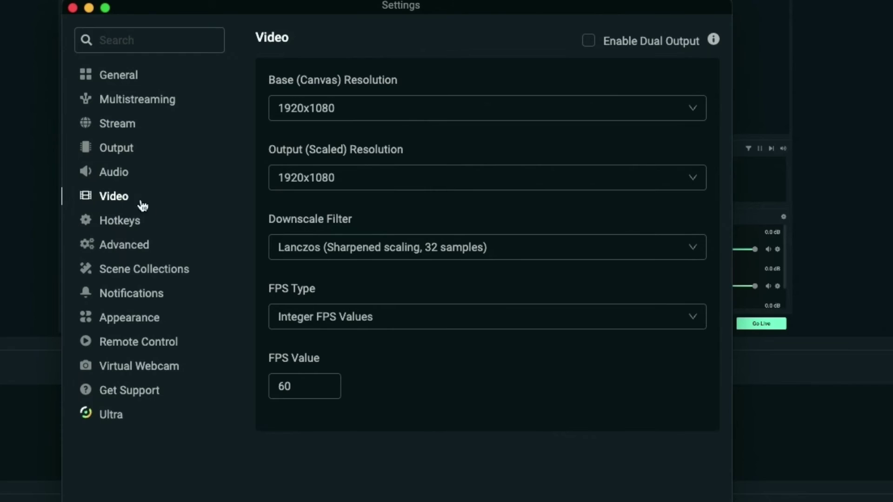
pyautogui.click(316, 184)
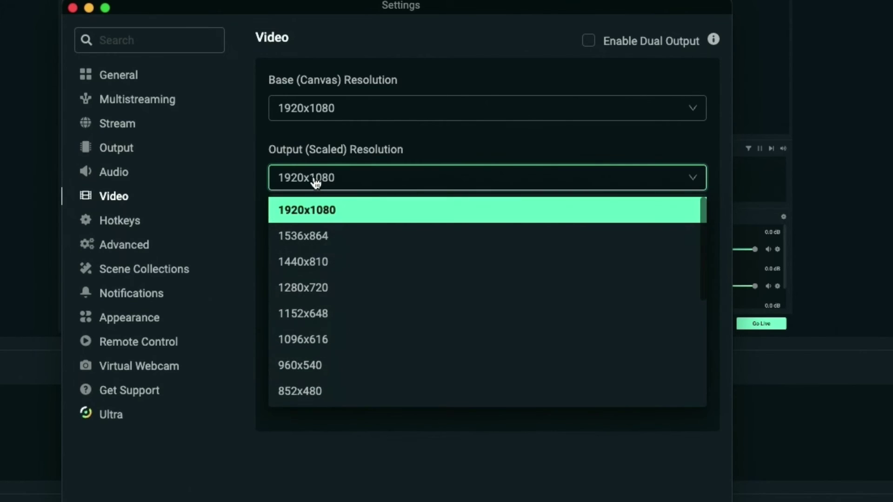
pyautogui.click(305, 291)
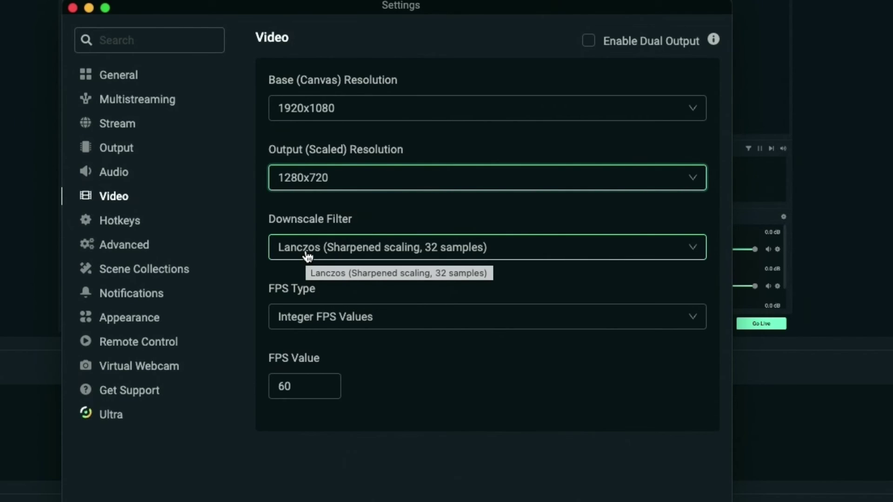
pyautogui.click(307, 256)
pyautogui.click(320, 277)
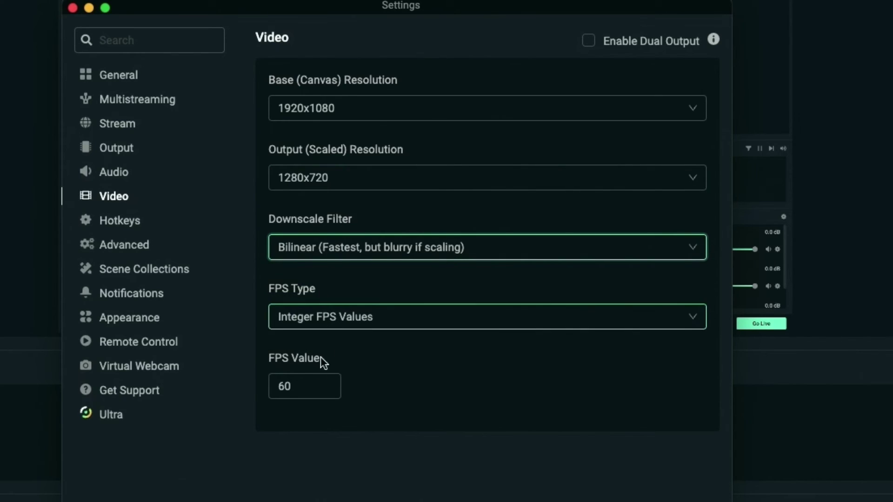
# Set the FPS value to 30 and the downscale filter to Lanczos (Sharpened scaling, 32 samples).
pyautogui.doubleClick(297, 386)
pyautogui.write('30')
pyautogui.click(400, 385)
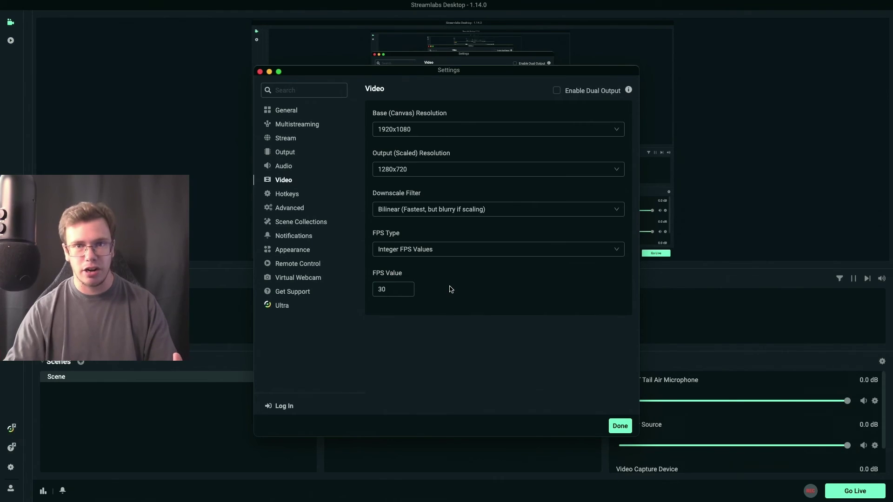
pyautogui.click(440, 211)
pyautogui.click(435, 259)
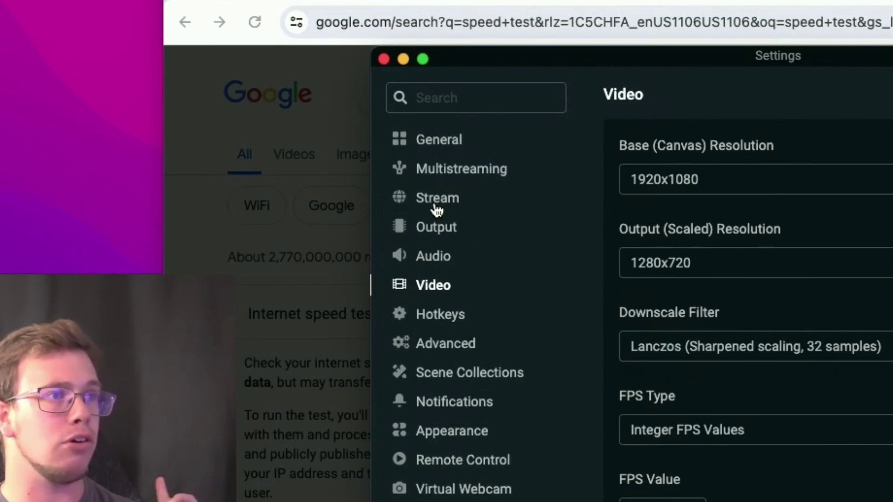
# In the stream settings, set the stream type to Custom Streaming Server.
pyautogui.click(436, 207)
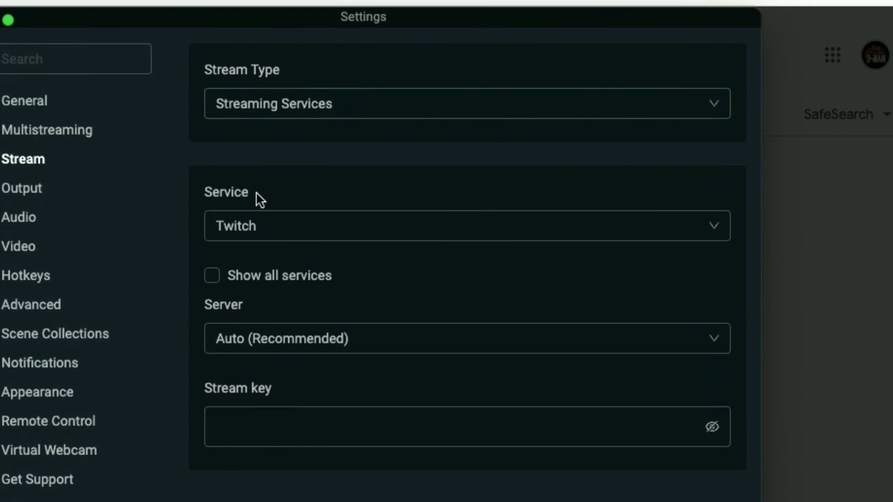
pyautogui.click(255, 113)
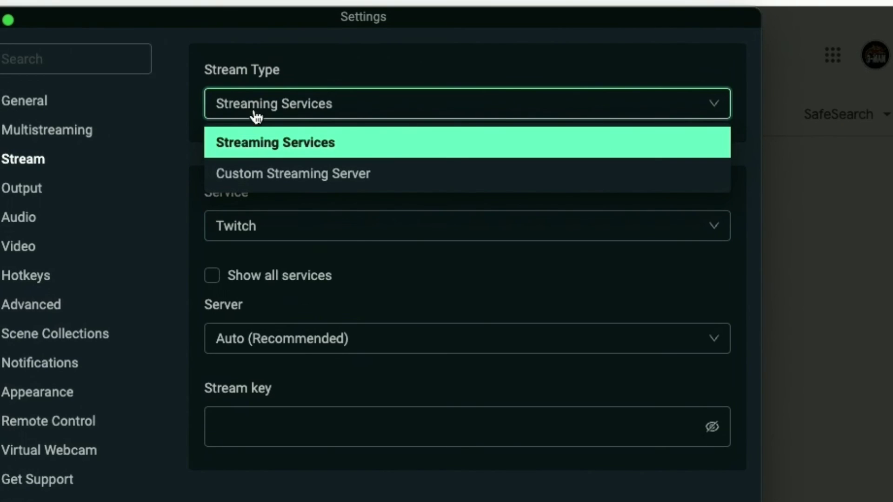
pyautogui.click(268, 177)
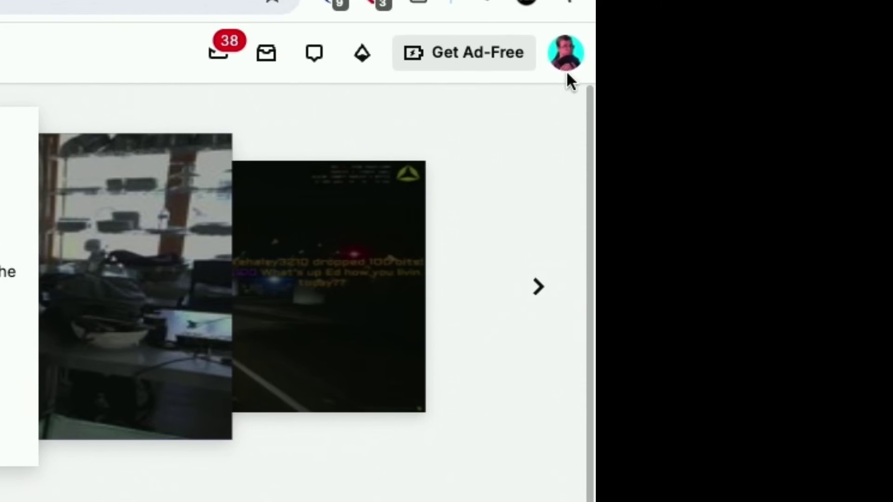
# On Twitch, open the Creator Dashboard's stream settings and copy the primary stream key.
pyautogui.click(567, 59)
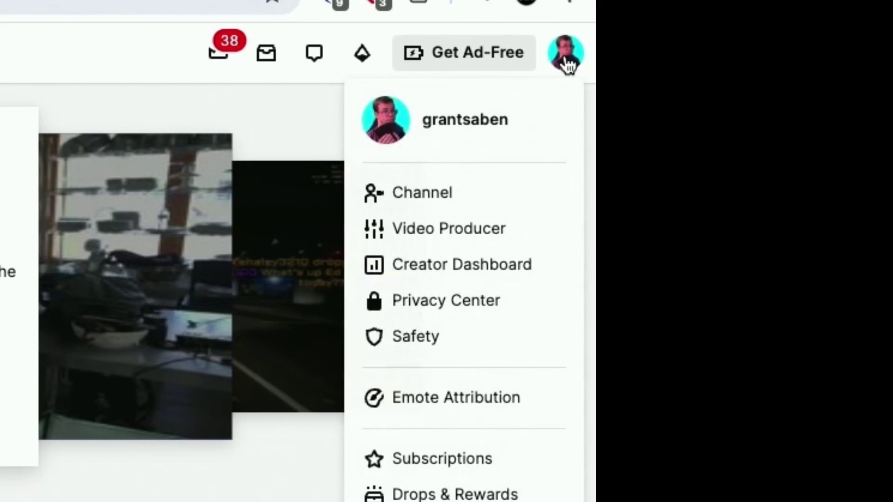
pyautogui.click(439, 266)
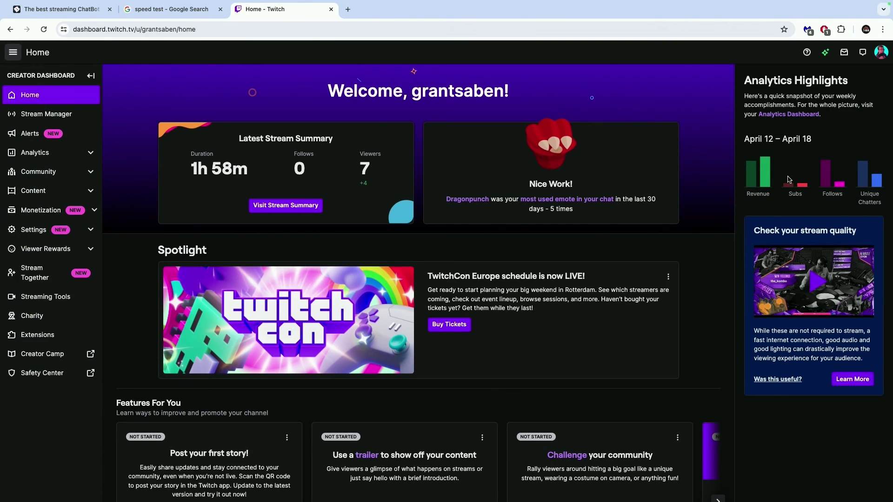
pyautogui.click(55, 232)
pyautogui.click(49, 254)
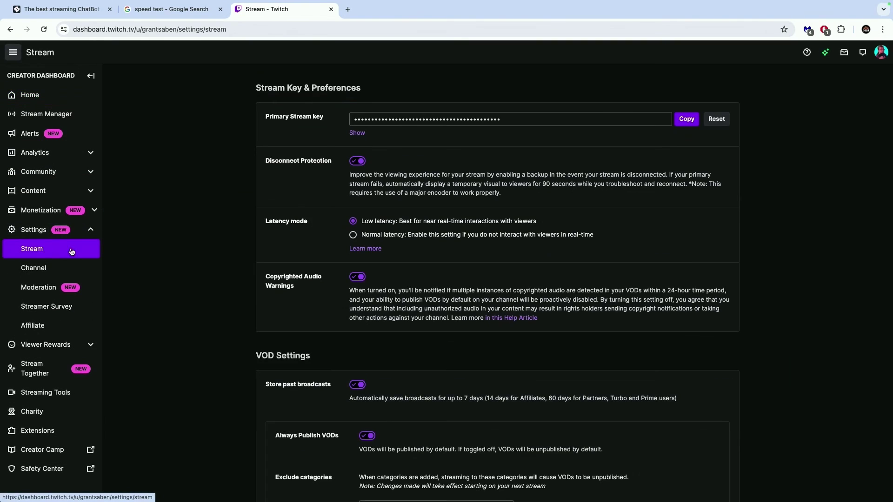
pyautogui.click(683, 120)
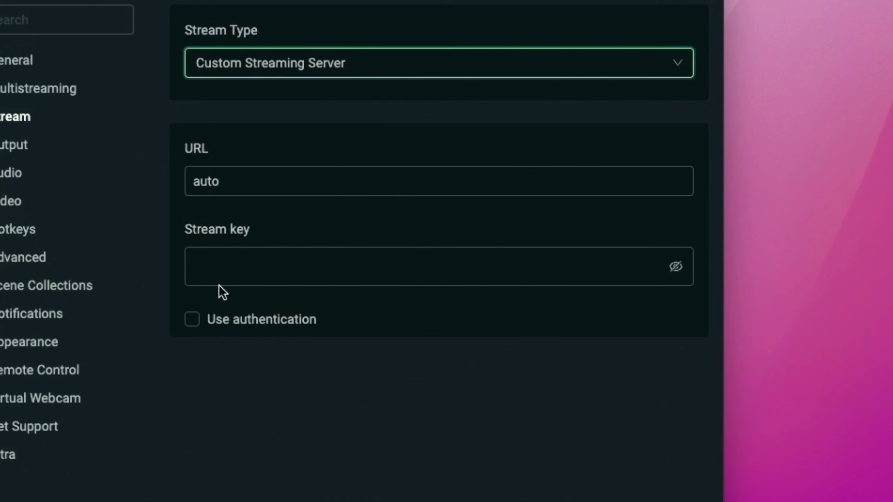
# Paste the copied Twitch stream key into the Stream key field of the Streamlabs Desktop stream settings.
pyautogui.click(218, 273)
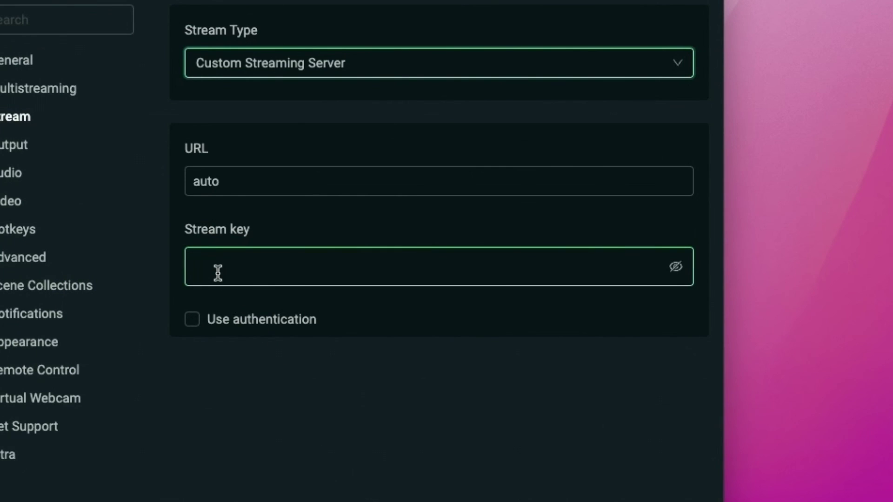
pyautogui.rightClick(214, 268)
pyautogui.click(237, 300)
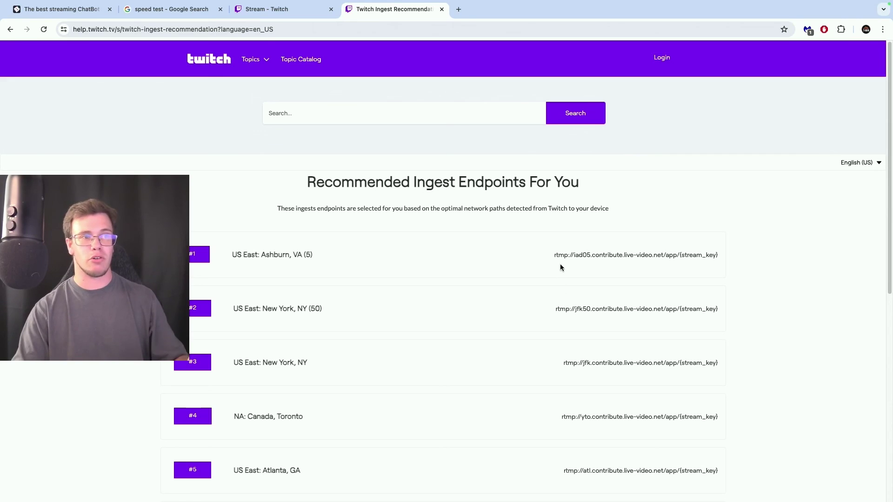
# On Twitch's recommended ingest endpoints page, copy the full rtmp address of US East: Ashburn, VA (5).
pyautogui.moveTo(554, 255); pyautogui.dragTo(705, 262)
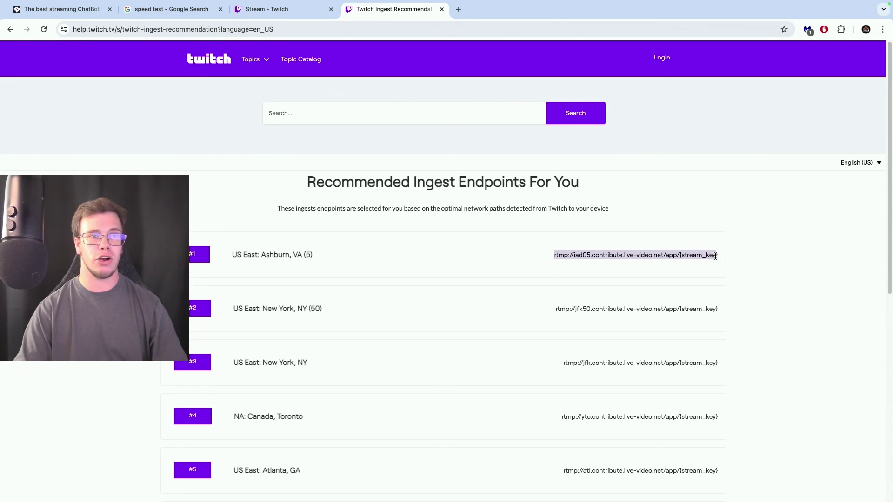
pyautogui.rightClick(716, 257)
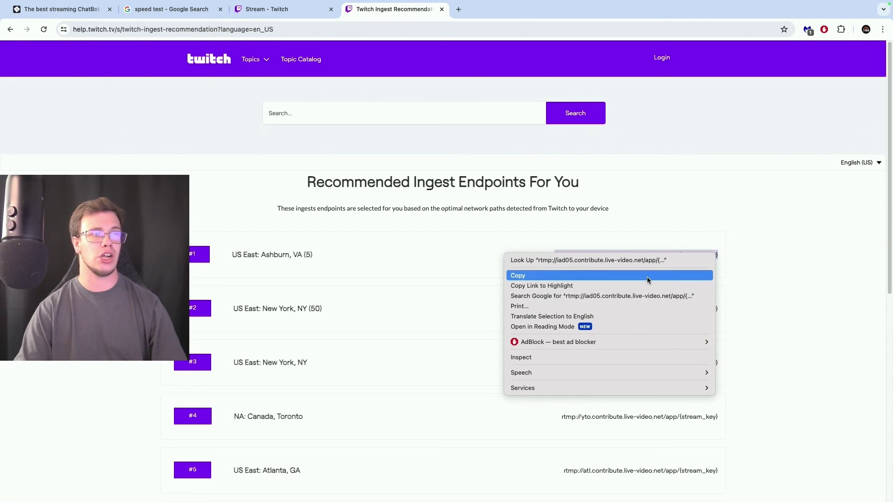
pyautogui.click(623, 274)
# In Streamlabs Desktop, replace the custom server URL with the copied Ashburn ingest address and go live.
pyautogui.click(637, 481)
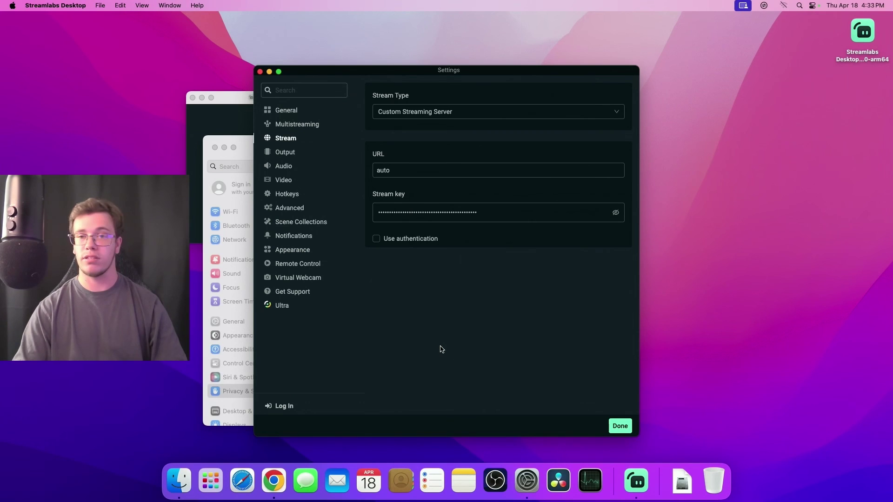
pyautogui.click(405, 172)
pyautogui.press('BackSpace')
pyautogui.press('BackSpace')
pyautogui.press('BackSpace')
pyautogui.press('BackSpace')
pyautogui.rightClick(409, 170)
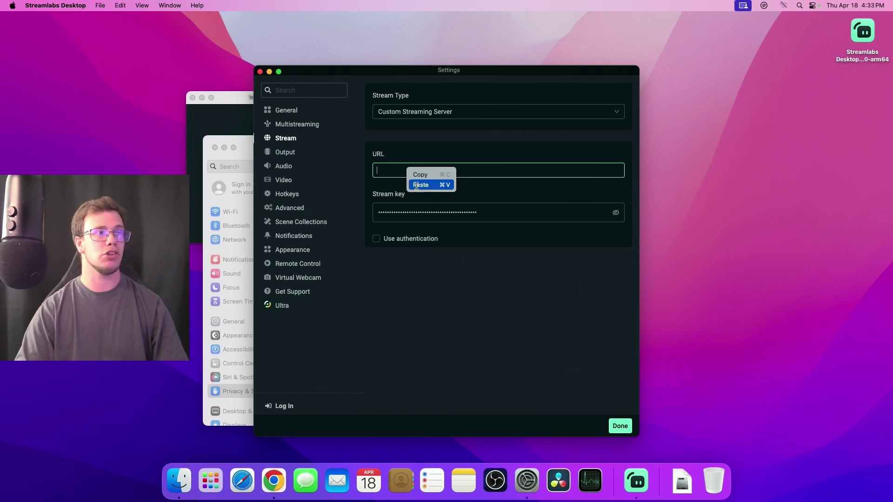
pyautogui.click(421, 185)
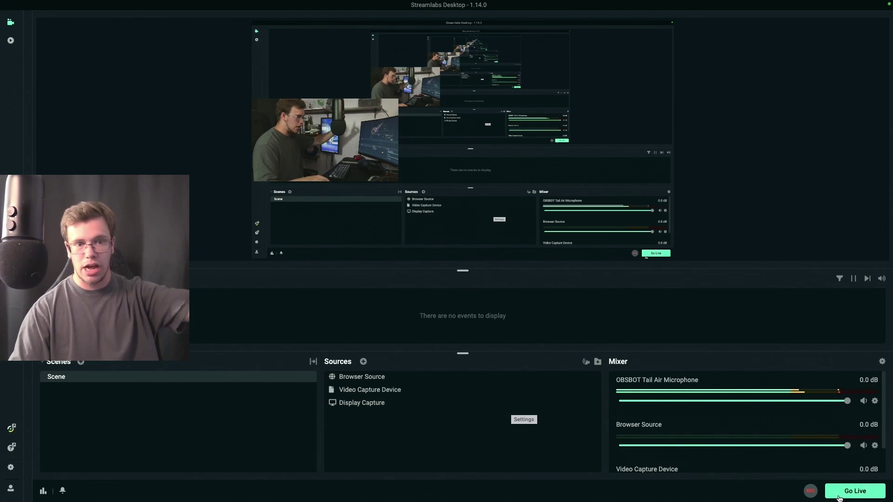
pyautogui.click(834, 496)
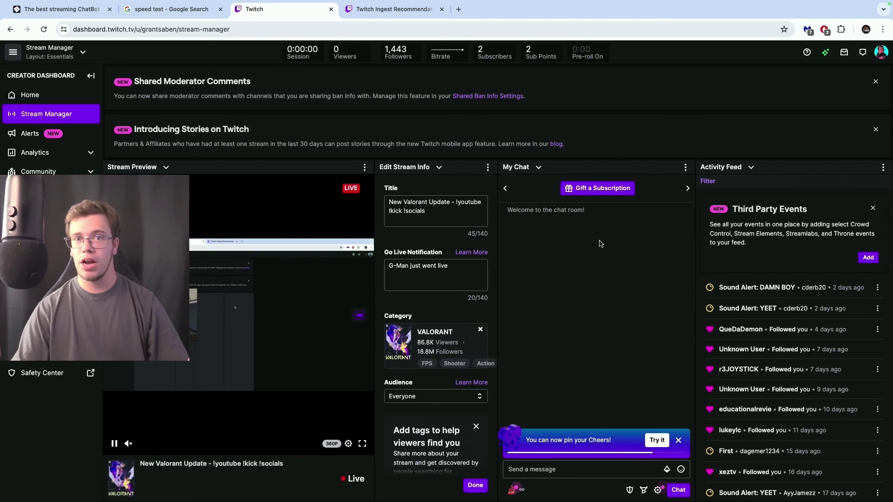